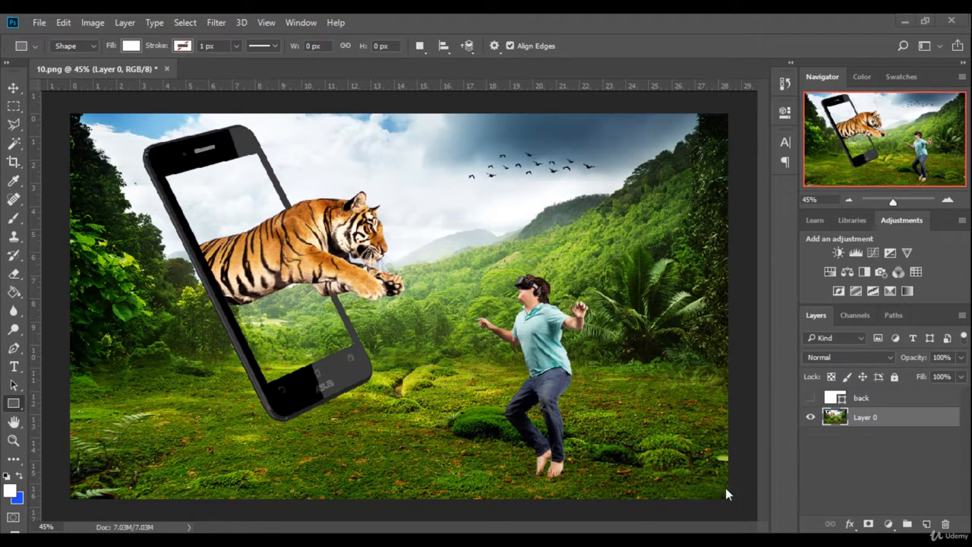
- Make the back layer visible and delete Layer 0, the finished composite
{"action": "left_click", "coordinate": [809, 398]}
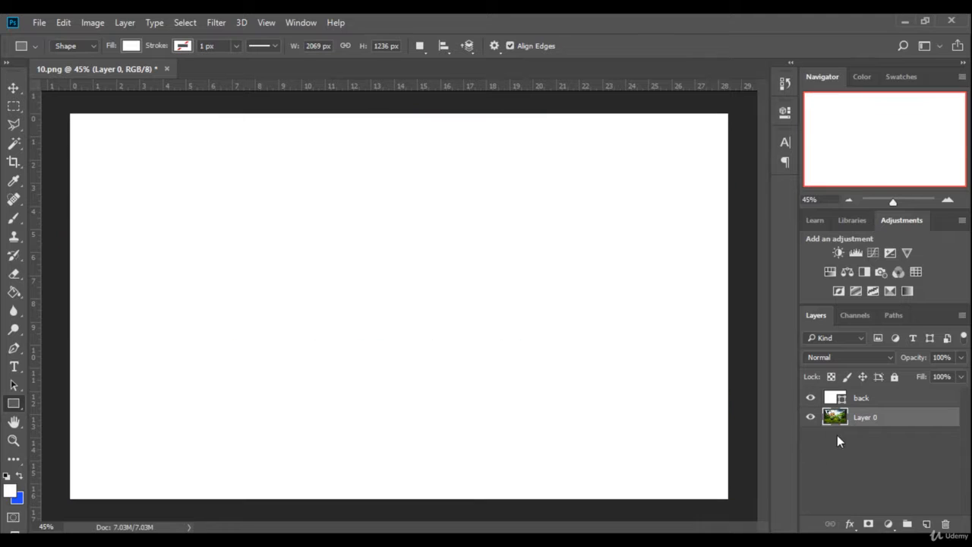
{"action": "key", "text": "Delete"}
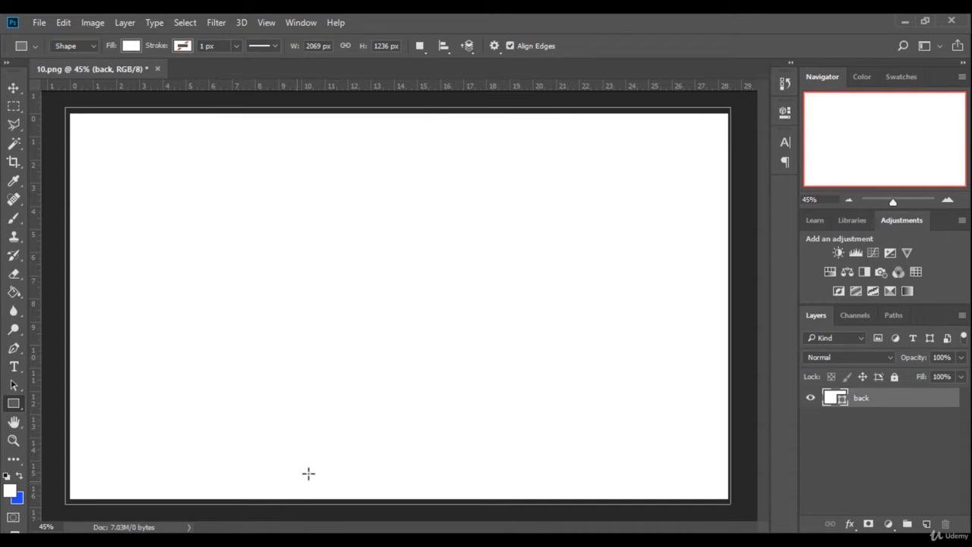
- Switch to the image folder 10 in File Explorer and open 1024px-Kyotogarden in Adobe Photoshop CC 2018
{"action": "left_click", "coordinate": [212, 542]}
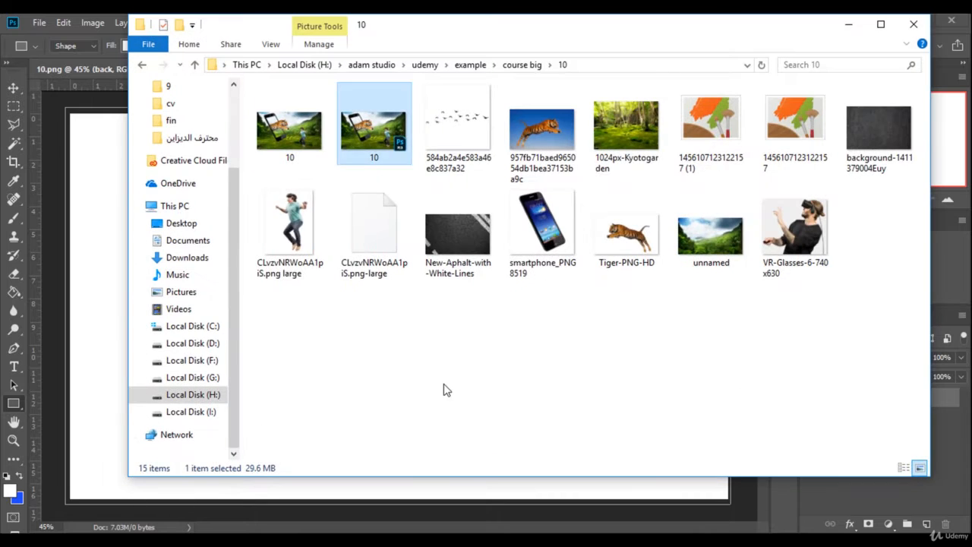
{"action": "double_click", "coordinate": [615, 125]}
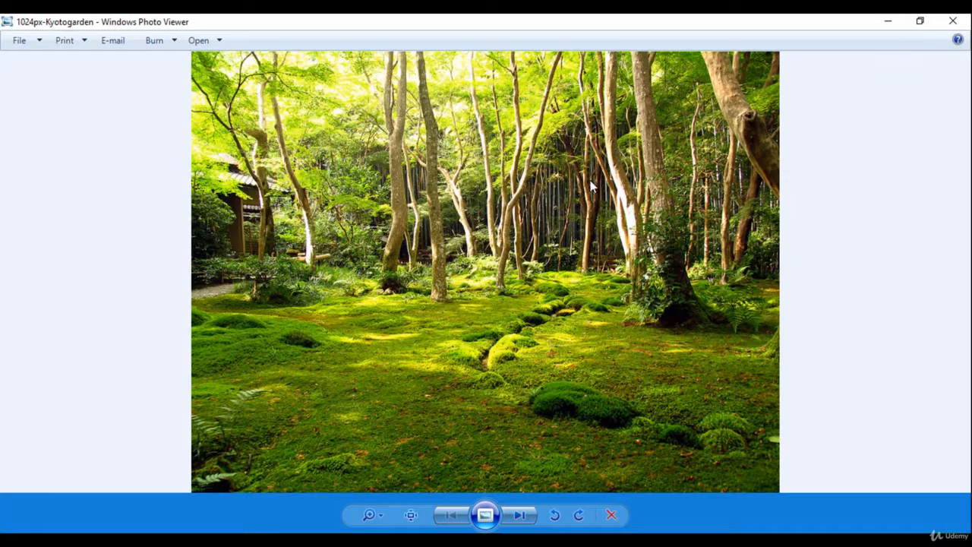
{"action": "right_click", "coordinate": [421, 204]}
{"action": "mouse_move", "coordinate": [512, 213]}
{"action": "left_click", "coordinate": [633, 282]}
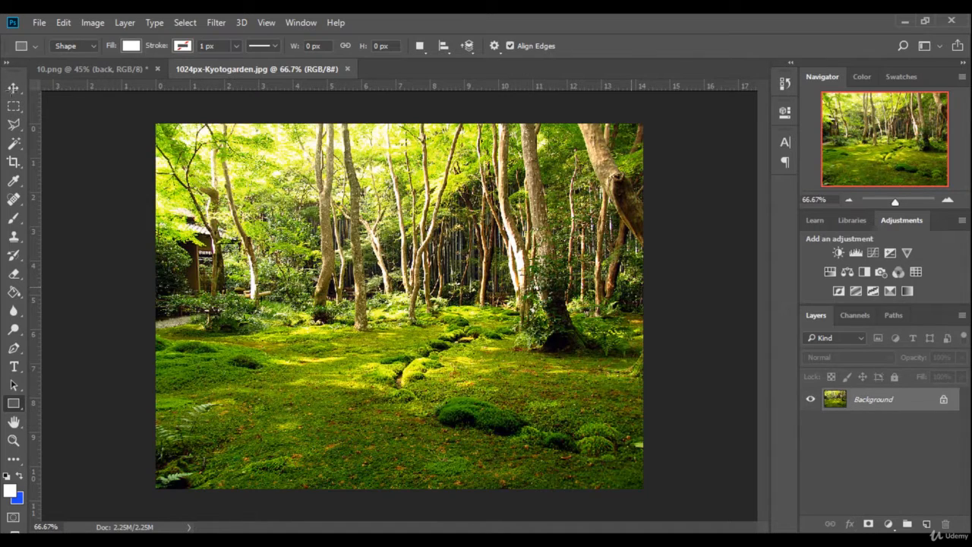
- Move the garden photo into 10.png and stretch it to 200.68% width and 180.86% height so it covers the canvas
{"action": "key", "text": "v"}
{"action": "left_click_drag", "start_coordinate": [395, 292], "coordinate": [319, 220]}
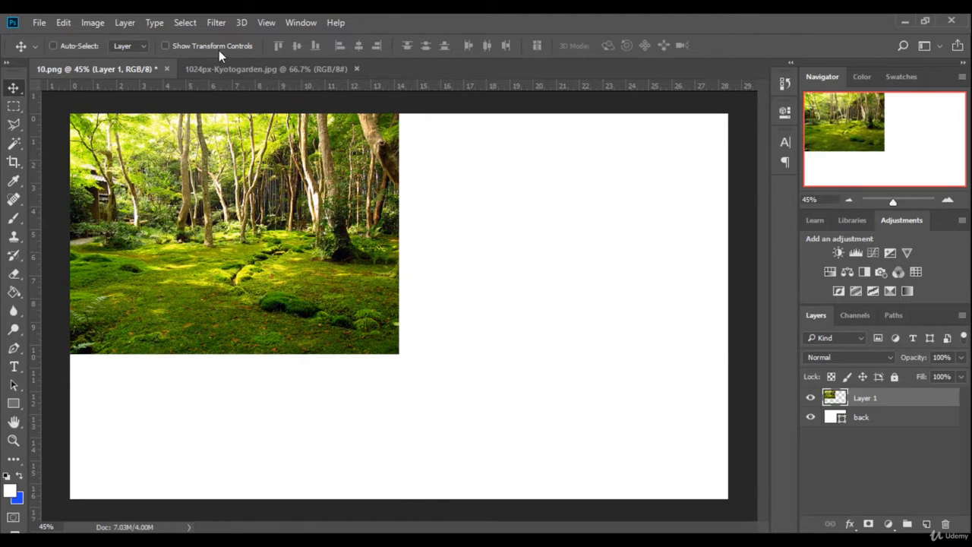
{"action": "left_click", "coordinate": [165, 45]}
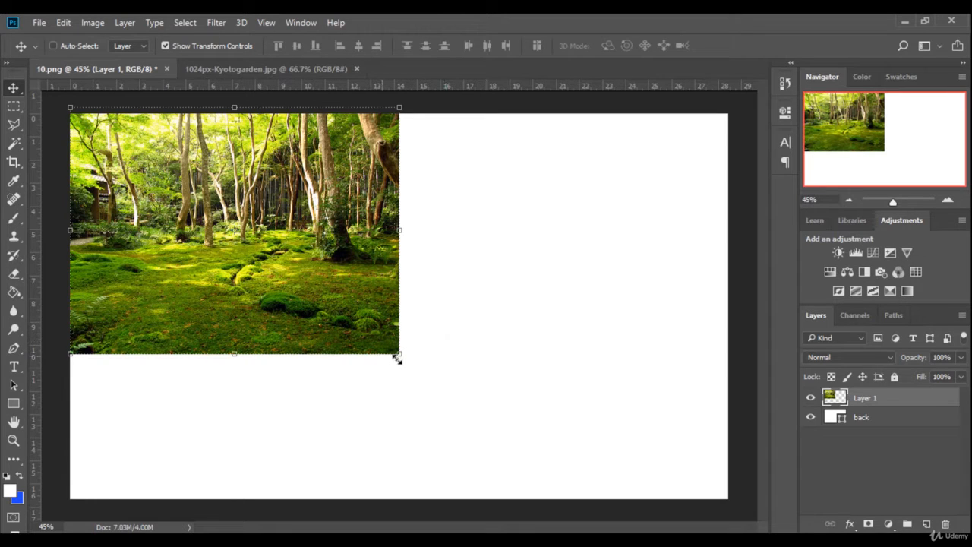
{"action": "left_click_drag", "start_coordinate": [396, 353], "coordinate": [731, 499]}
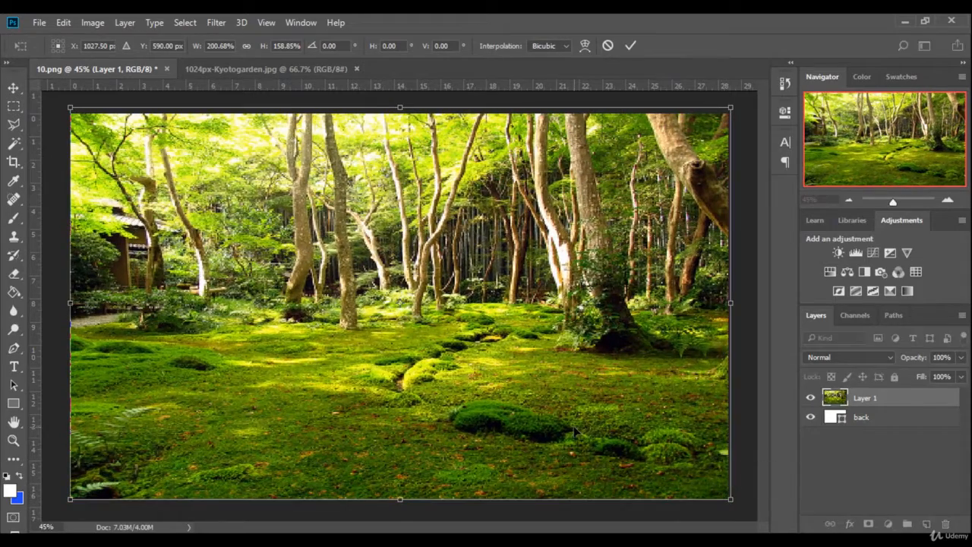
{"action": "left_click_drag", "start_coordinate": [396, 103], "coordinate": [395, 54]}
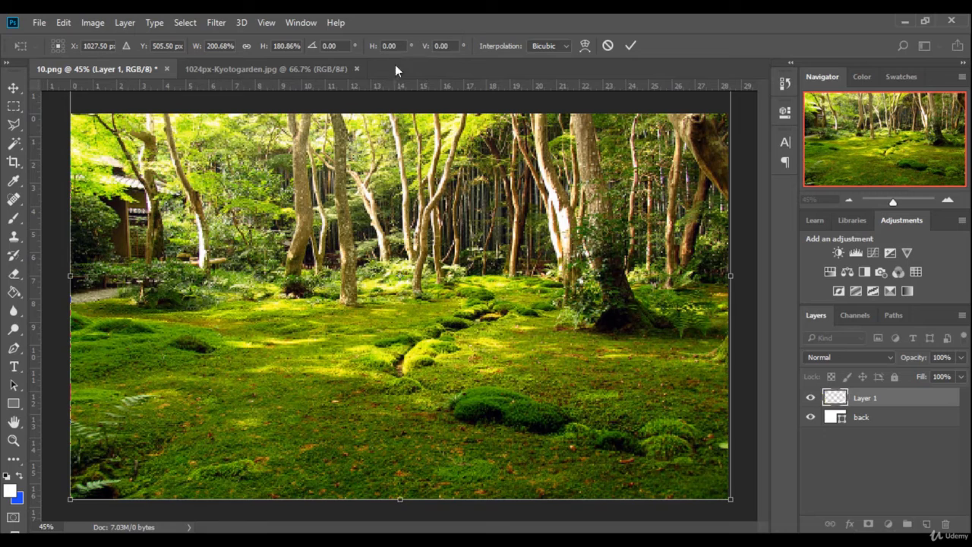
{"action": "left_click", "coordinate": [629, 47]}
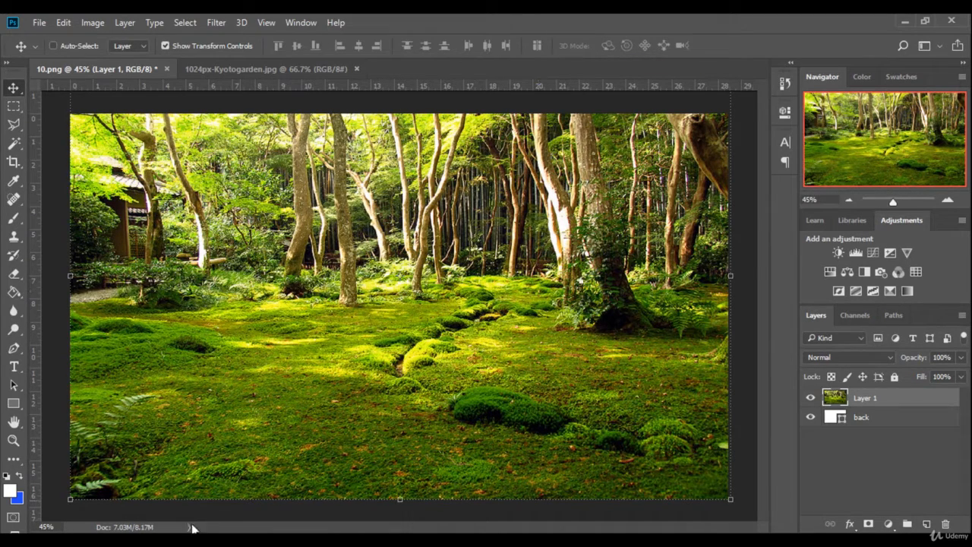
- Switch to the image folder in File Explorer and open the unnamed landscape image in Adobe Photoshop CC 2018
{"action": "key", "text": "alt+Tab"}
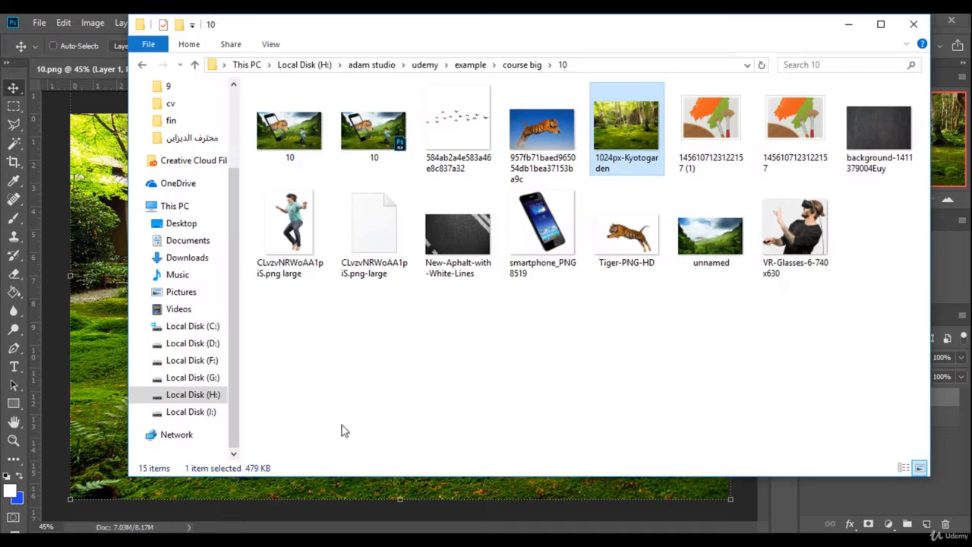
{"action": "left_click", "coordinate": [703, 241]}
{"action": "double_click", "coordinate": [702, 241]}
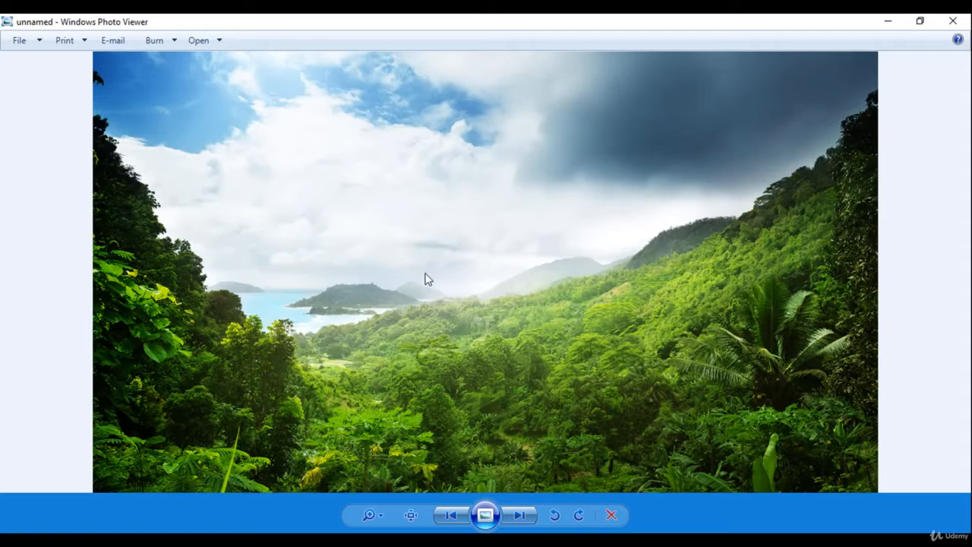
{"action": "right_click", "coordinate": [427, 279]}
{"action": "mouse_move", "coordinate": [521, 282]}
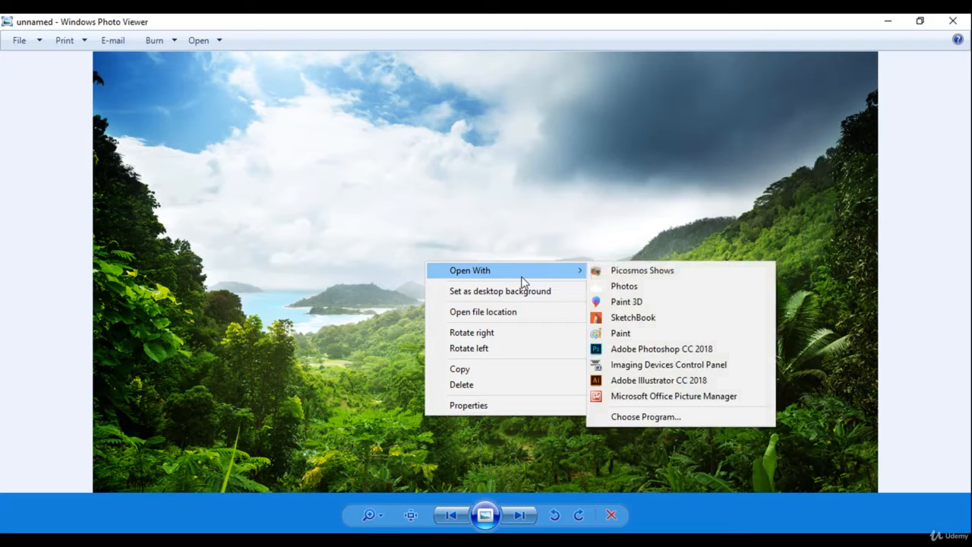
{"action": "left_click", "coordinate": [638, 349]}
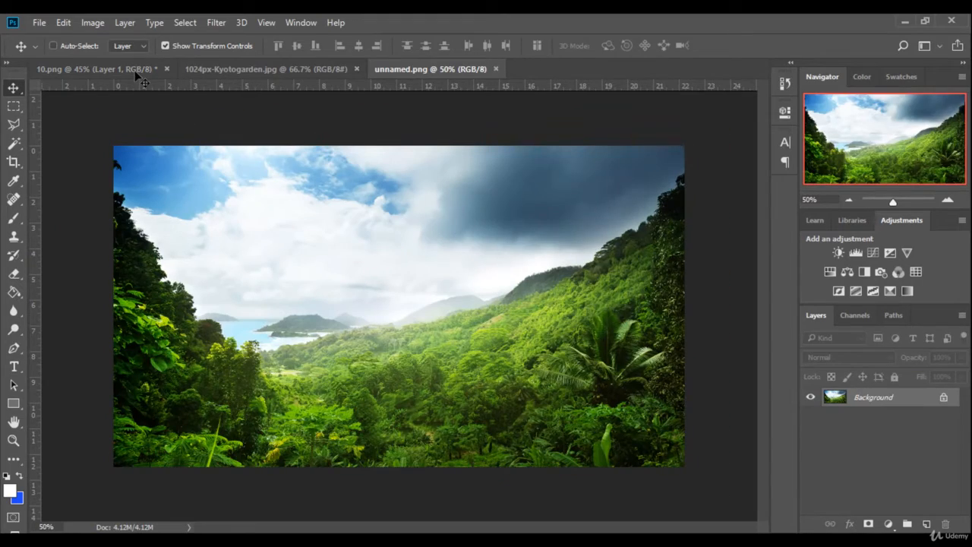
- Move the landscape into 10.png above the garden layer and scale it to 131.69% width and 116.44% height, leaving the mossy foreground uncovered
{"action": "left_click_drag", "start_coordinate": [135, 73], "coordinate": [272, 233]}
{"action": "left_click_drag", "start_coordinate": [306, 203], "coordinate": [307, 232]}
{"action": "left_click_drag", "start_coordinate": [565, 377], "coordinate": [728, 392]}
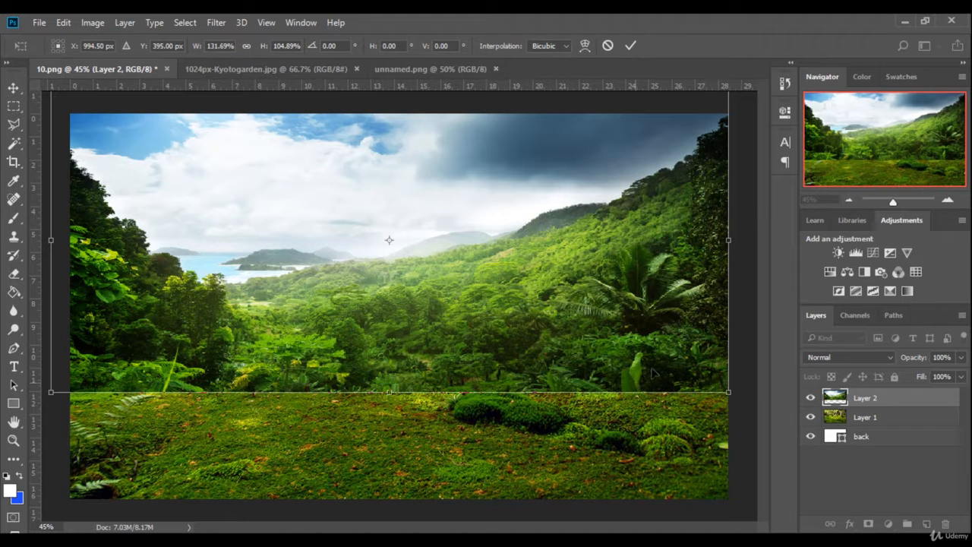
{"action": "left_click_drag", "start_coordinate": [659, 310], "coordinate": [659, 282]}
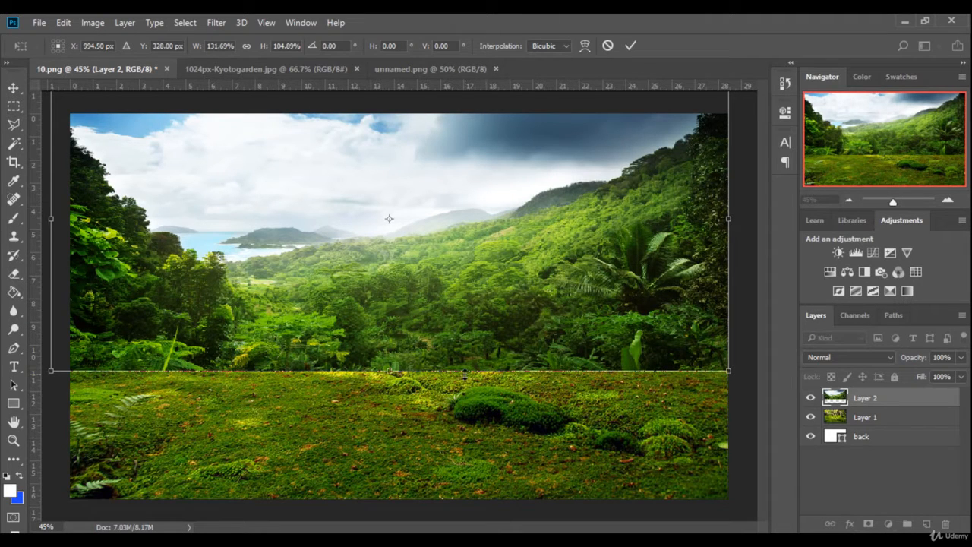
{"action": "left_click_drag", "start_coordinate": [463, 373], "coordinate": [462, 408]}
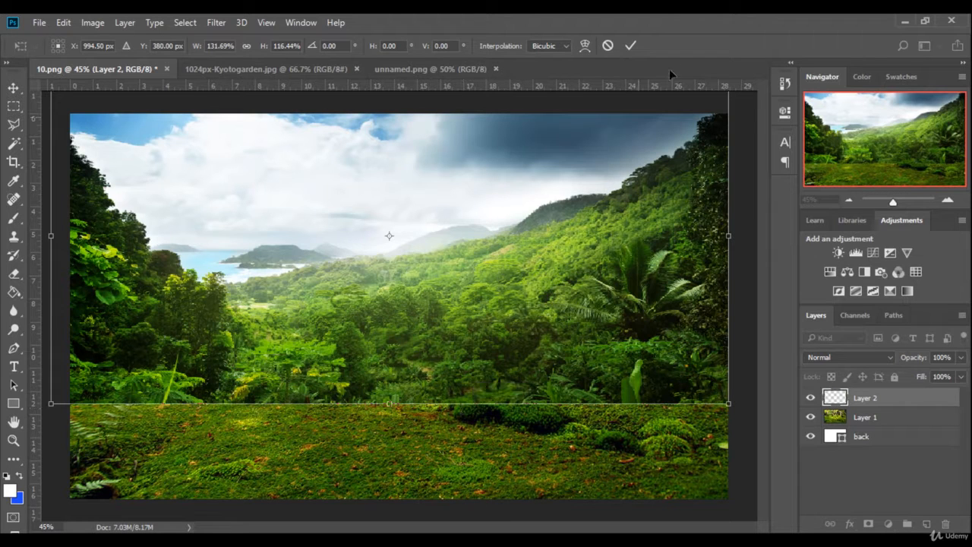
{"action": "left_click", "coordinate": [631, 45]}
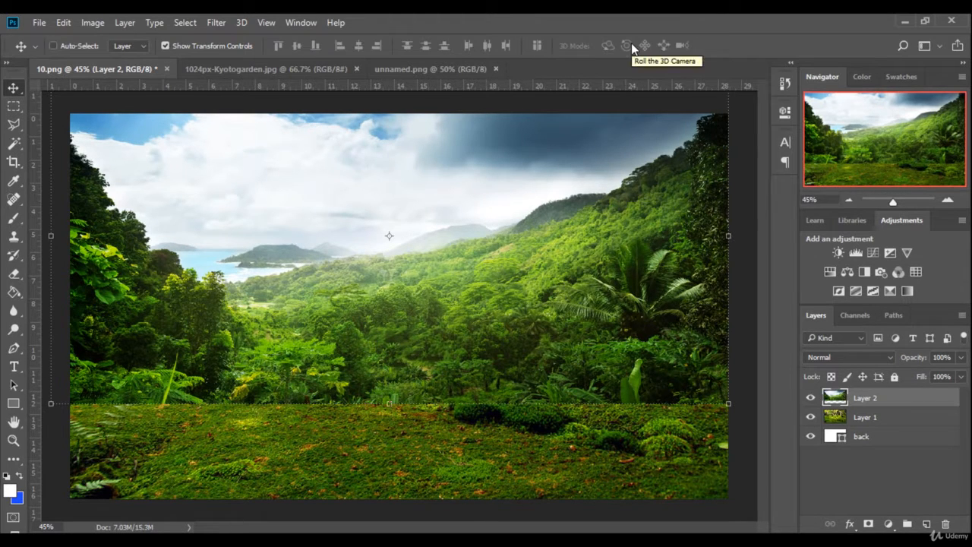
- Erase the hard lower edge of Layer 2 with a soft round 202 px Eraser to blend it into the mossy ground
{"action": "left_click", "coordinate": [15, 275]}
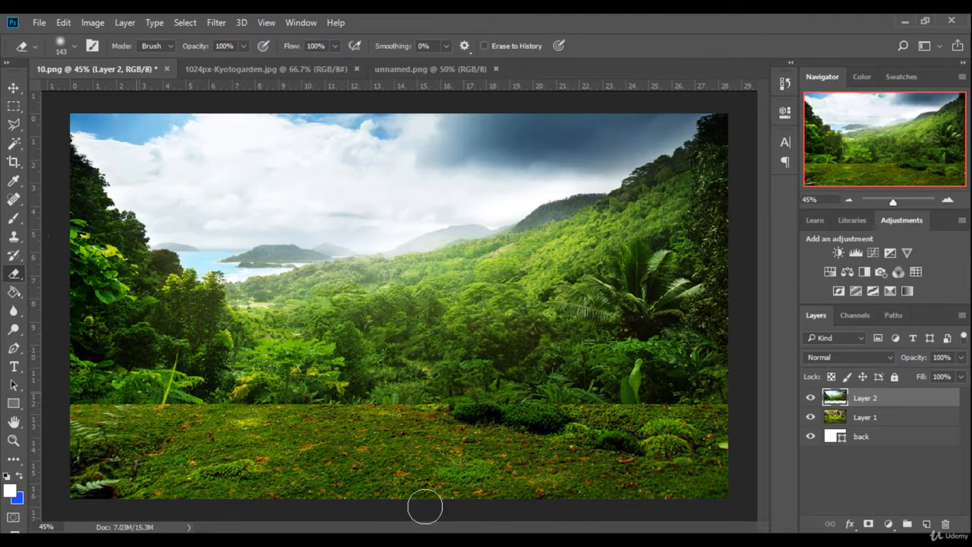
{"action": "left_click", "coordinate": [76, 45]}
{"action": "left_click", "coordinate": [149, 91]}
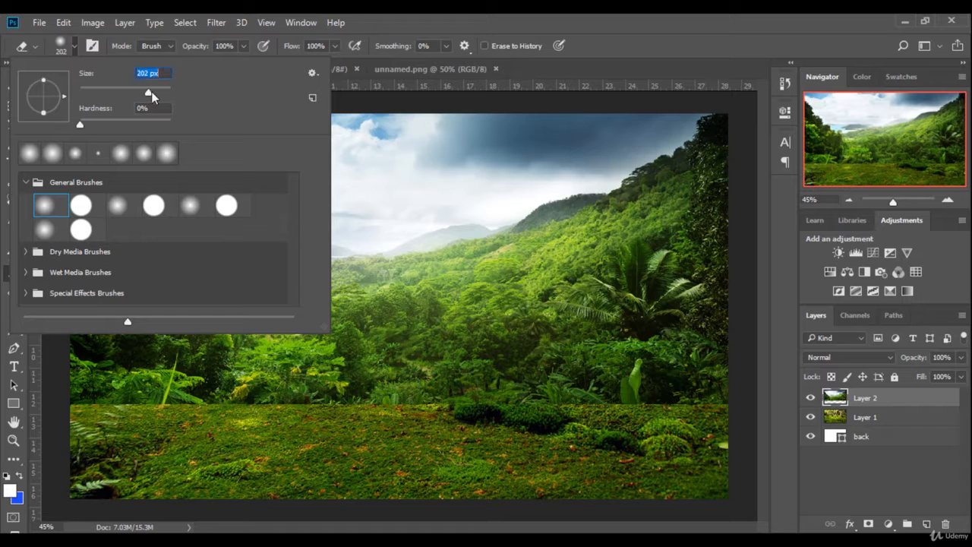
{"action": "double_click", "coordinate": [47, 202]}
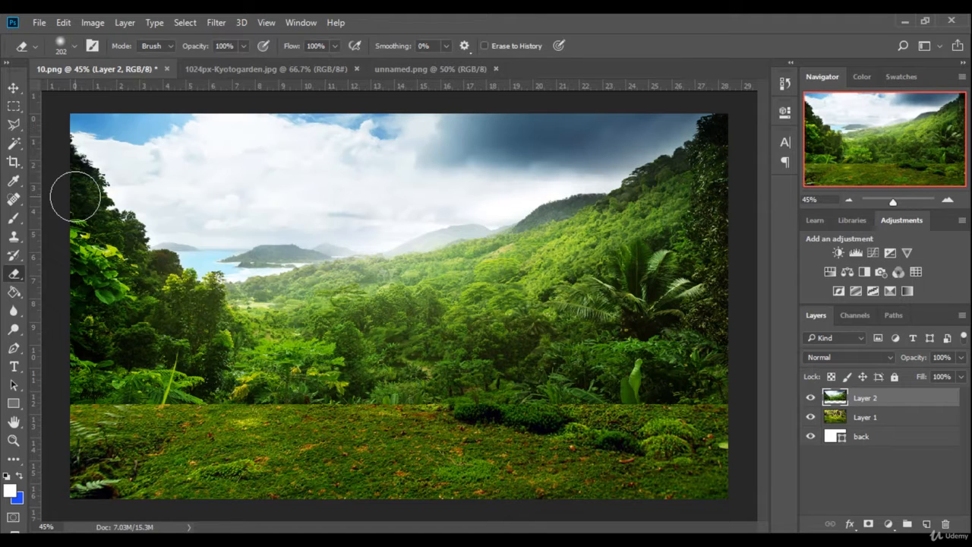
{"action": "left_click", "coordinate": [76, 45]}
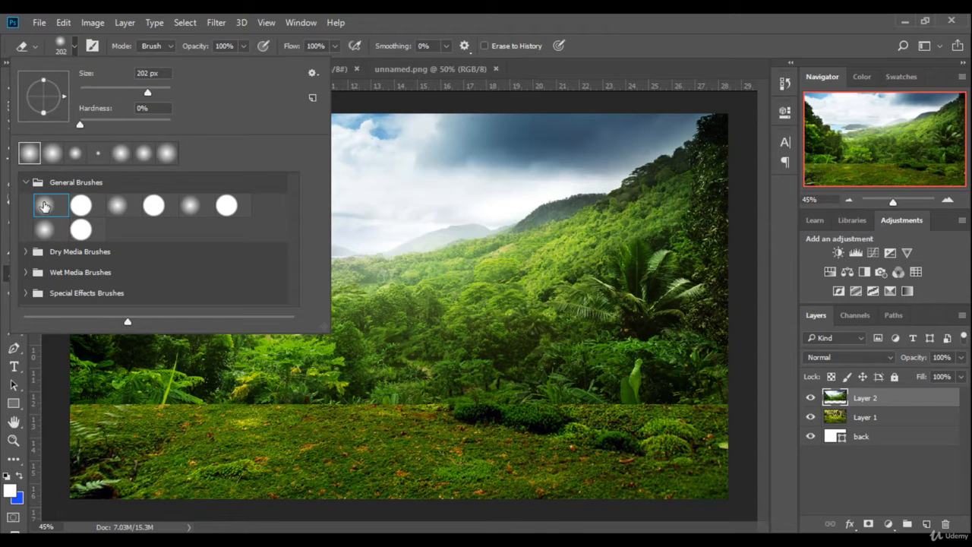
{"action": "left_click", "coordinate": [629, 55]}
{"action": "mouse_move", "coordinate": [448, 379]}
{"action": "left_mouse_down"}
{"action": "mouse_move", "coordinate": [430, 399]}
{"action": "mouse_move", "coordinate": [400, 401]}
{"action": "mouse_move", "coordinate": [399, 414]}
{"action": "mouse_move", "coordinate": [353, 425]}
{"action": "mouse_move", "coordinate": [362, 412]}
{"action": "mouse_move", "coordinate": [237, 432]}
{"action": "mouse_move", "coordinate": [237, 420]}
{"action": "mouse_move", "coordinate": [218, 430]}
{"action": "mouse_move", "coordinate": [221, 417]}
{"action": "mouse_move", "coordinate": [179, 424]}
{"action": "mouse_move", "coordinate": [162, 438]}
{"action": "mouse_move", "coordinate": [157, 422]}
{"action": "mouse_move", "coordinate": [116, 423]}
{"action": "mouse_move", "coordinate": [101, 436]}
{"action": "mouse_move", "coordinate": [104, 419]}
{"action": "mouse_move", "coordinate": [37, 439]}
{"action": "mouse_move", "coordinate": [148, 445]}
{"action": "mouse_move", "coordinate": [182, 401]}
{"action": "mouse_move", "coordinate": [119, 458]}
{"action": "mouse_move", "coordinate": [153, 395]}
{"action": "mouse_move", "coordinate": [139, 410]}
{"action": "mouse_move", "coordinate": [127, 483]}
{"action": "left_mouse_up"}
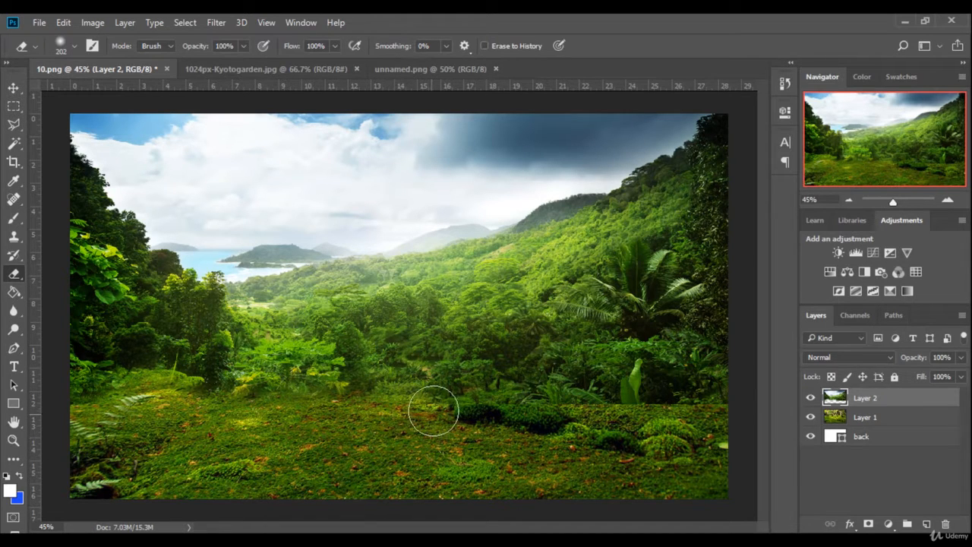
{"action": "mouse_move", "coordinate": [434, 409]}
{"action": "left_mouse_down"}
{"action": "mouse_move", "coordinate": [462, 442]}
{"action": "mouse_move", "coordinate": [489, 441]}
{"action": "mouse_move", "coordinate": [505, 421]}
{"action": "mouse_move", "coordinate": [572, 435]}
{"action": "mouse_move", "coordinate": [484, 459]}
{"action": "mouse_move", "coordinate": [604, 423]}
{"action": "mouse_move", "coordinate": [475, 402]}
{"action": "mouse_move", "coordinate": [378, 437]}
{"action": "mouse_move", "coordinate": [344, 431]}
{"action": "mouse_move", "coordinate": [520, 503]}
{"action": "mouse_move", "coordinate": [537, 477]}
{"action": "mouse_move", "coordinate": [600, 430]}
{"action": "mouse_move", "coordinate": [645, 432]}
{"action": "mouse_move", "coordinate": [656, 422]}
{"action": "mouse_move", "coordinate": [692, 437]}
{"action": "mouse_move", "coordinate": [705, 422]}
{"action": "mouse_move", "coordinate": [716, 435]}
{"action": "mouse_move", "coordinate": [727, 407]}
{"action": "left_mouse_up"}
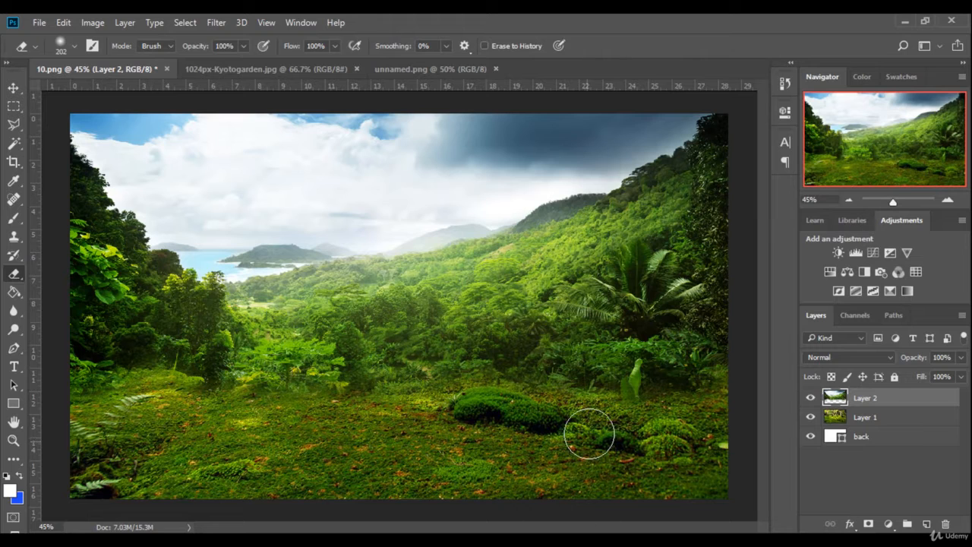
{"action": "left_click", "coordinate": [13, 87]}
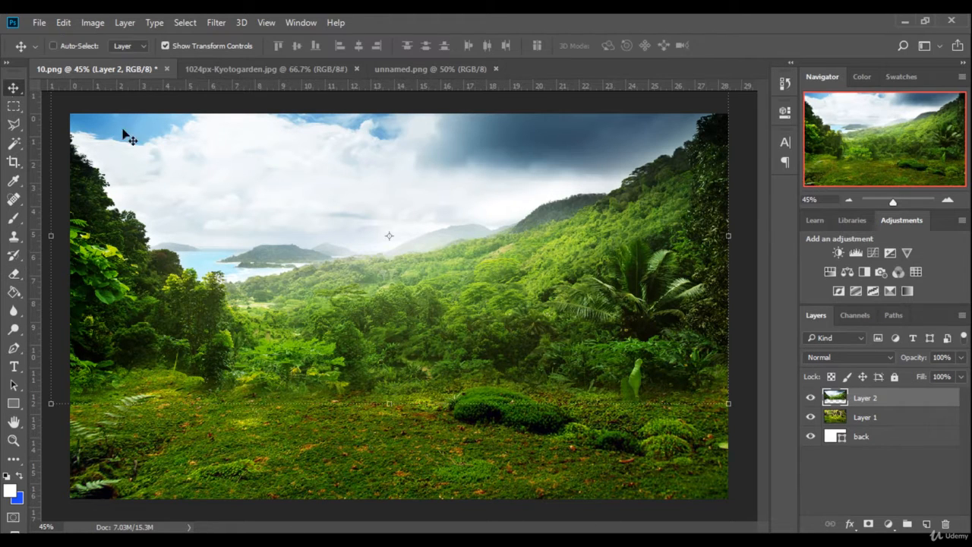
- Apply Levels to Layer 1 with a shadow input of 14 and a slightly lowered highlight input
{"action": "left_click", "coordinate": [903, 417]}
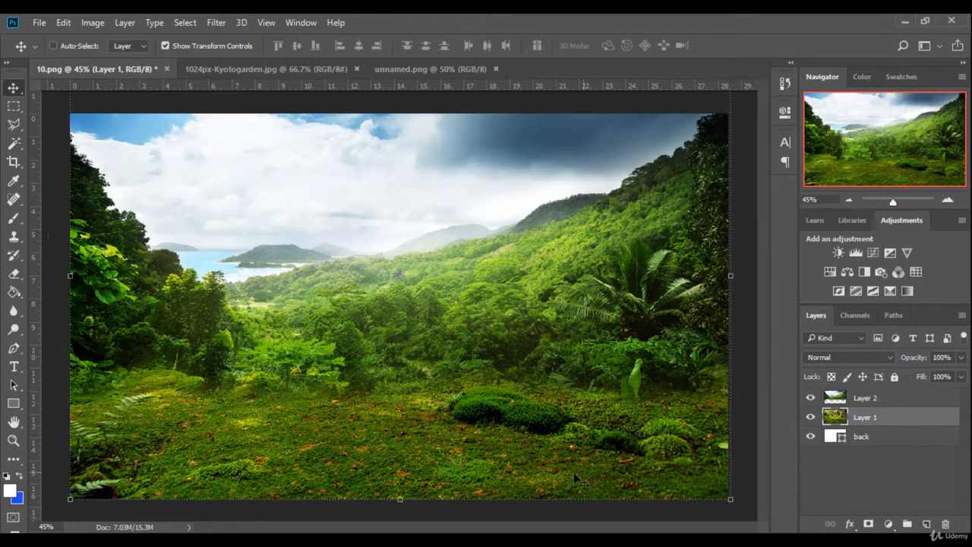
{"action": "left_click", "coordinate": [93, 23]}
{"action": "mouse_move", "coordinate": [125, 62]}
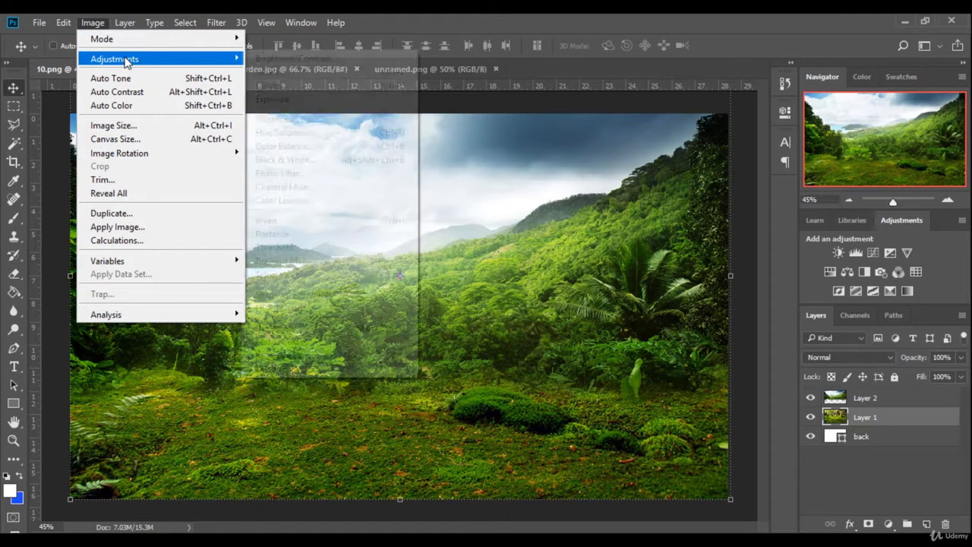
{"action": "left_click", "coordinate": [262, 71]}
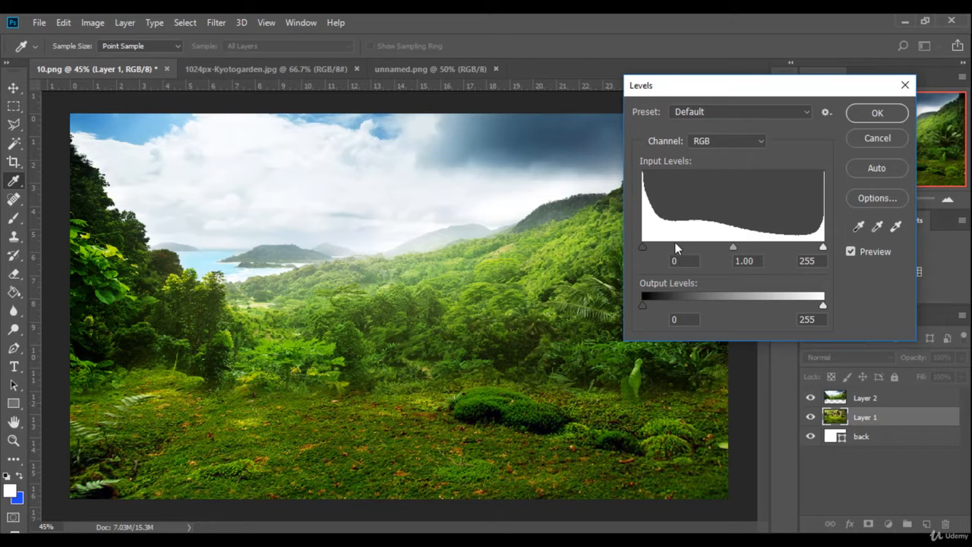
{"action": "left_click_drag", "start_coordinate": [645, 244], "coordinate": [652, 242]}
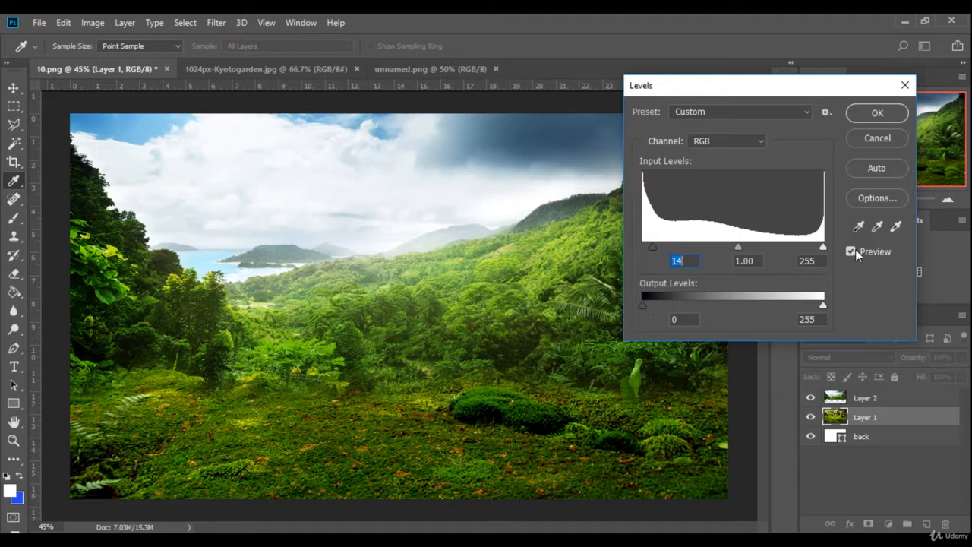
{"action": "left_click_drag", "start_coordinate": [819, 244], "coordinate": [813, 243]}
{"action": "left_click", "coordinate": [873, 113]}
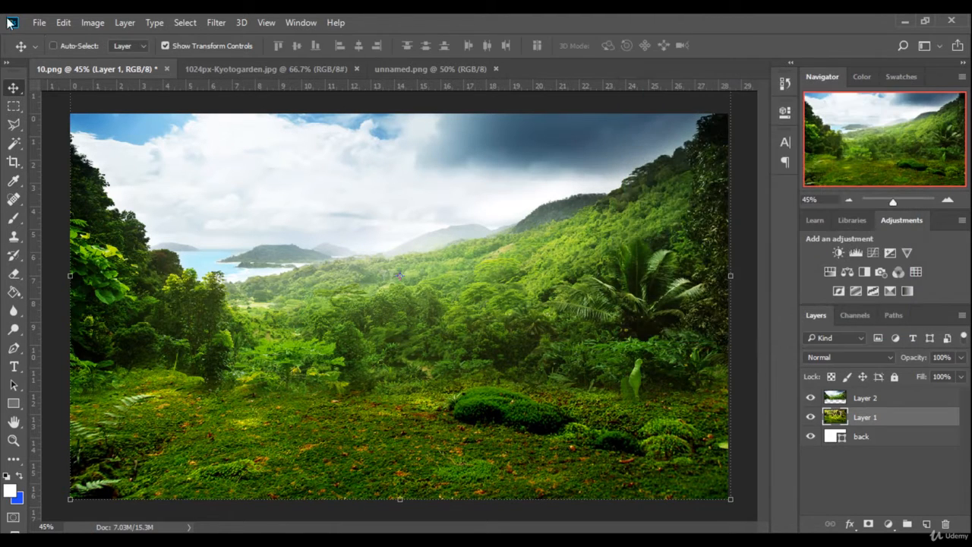
- Reduce the saturation of Layer 1 to -15 with Hue/Saturation
{"action": "left_click", "coordinate": [92, 23]}
{"action": "mouse_move", "coordinate": [117, 62]}
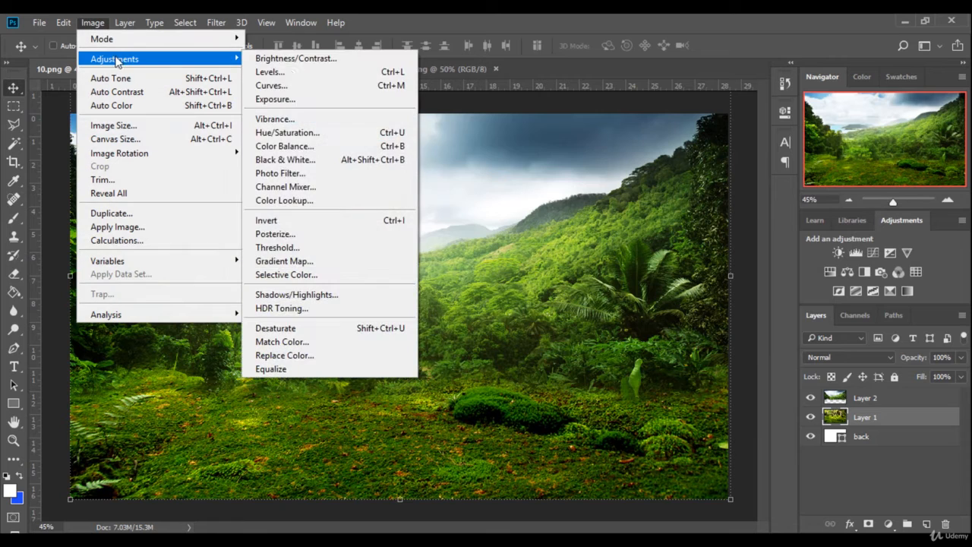
{"action": "left_click", "coordinate": [332, 140]}
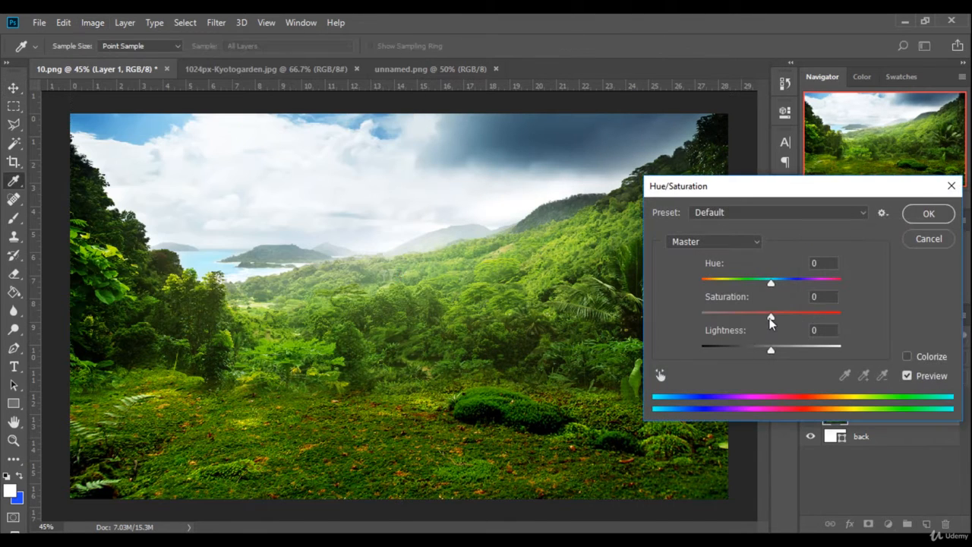
{"action": "left_click_drag", "start_coordinate": [770, 318], "coordinate": [761, 318]}
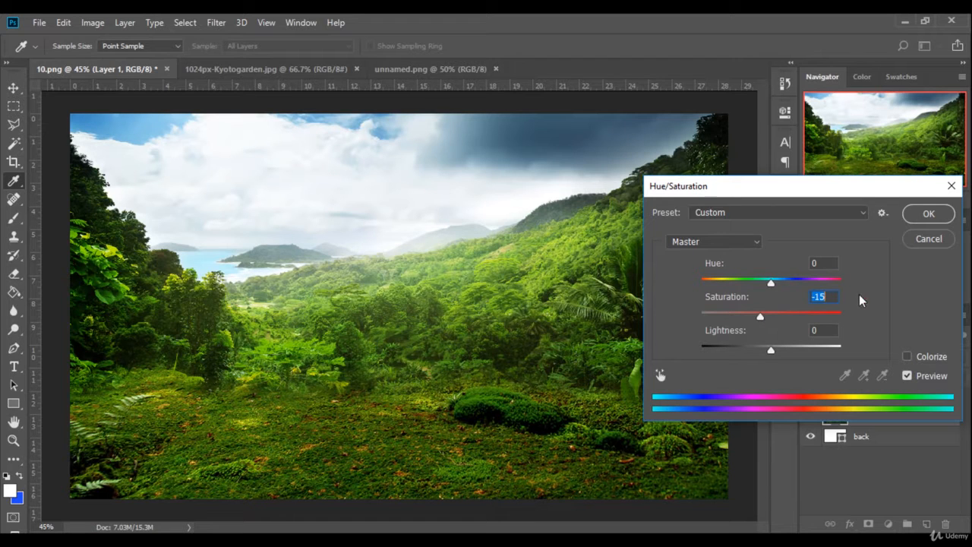
{"action": "left_click", "coordinate": [927, 213]}
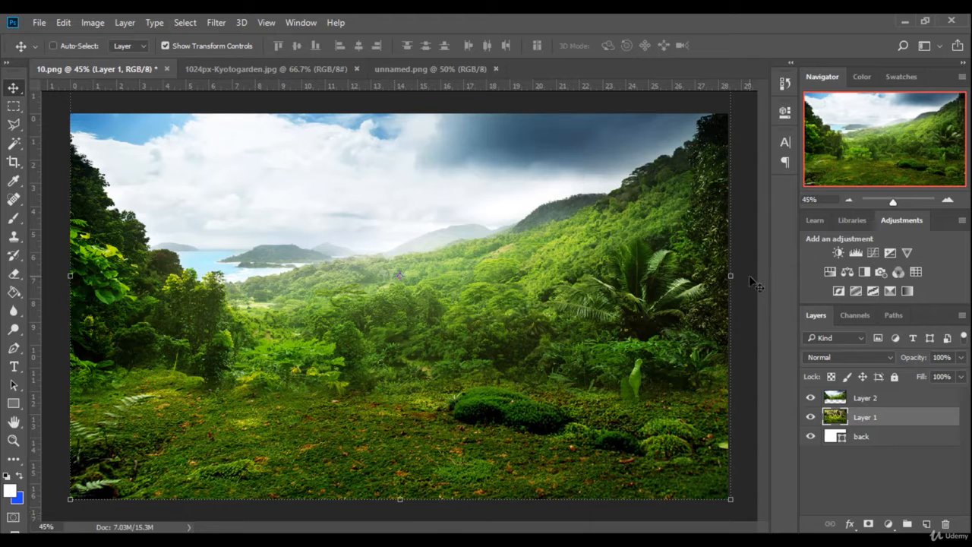
- Turn off the transform controls, switch to the File Explorer folder 10 and open smartphone_PNG8519 in Photoshop
{"action": "left_click", "coordinate": [183, 46]}
{"action": "left_click", "coordinate": [147, 537]}
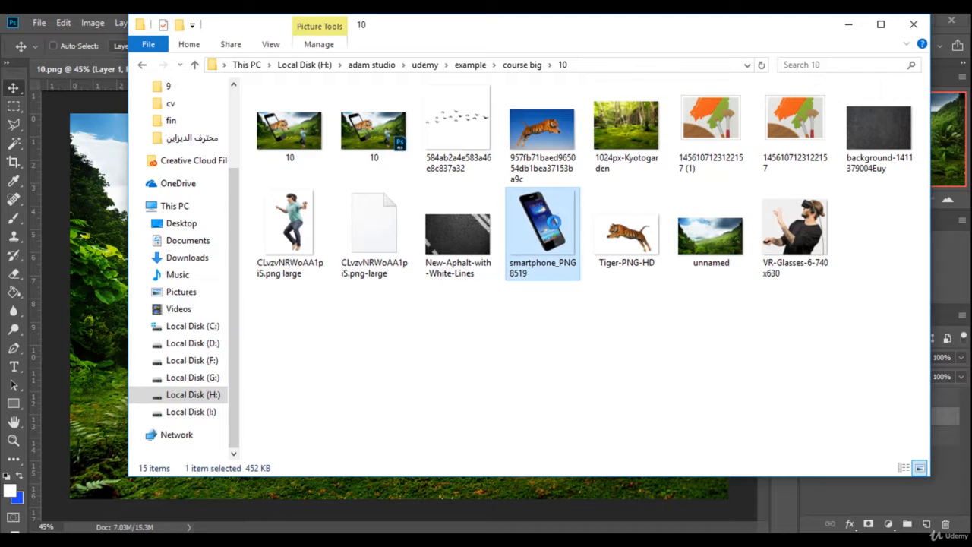
{"action": "right_click", "coordinate": [548, 222]}
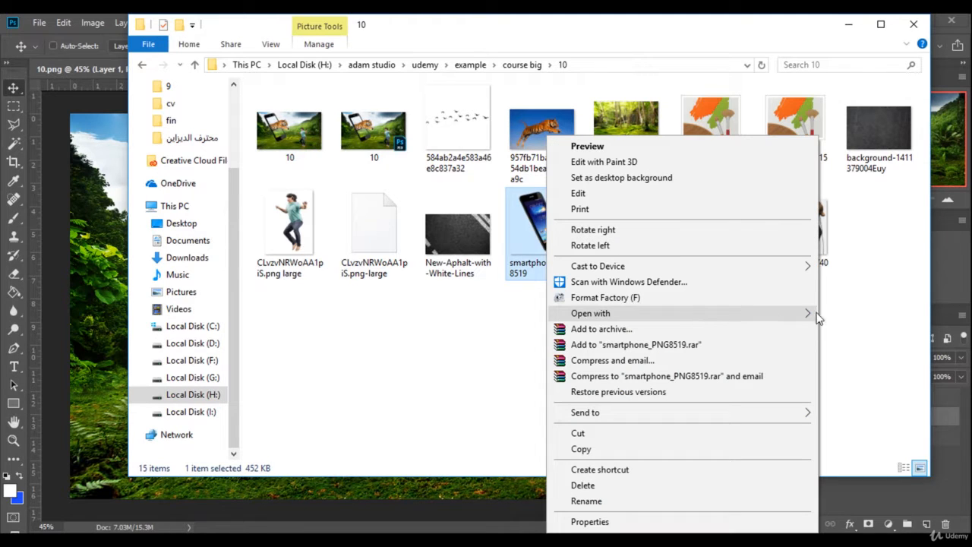
{"action": "mouse_move", "coordinate": [830, 319]}
{"action": "left_click", "coordinate": [449, 335]}
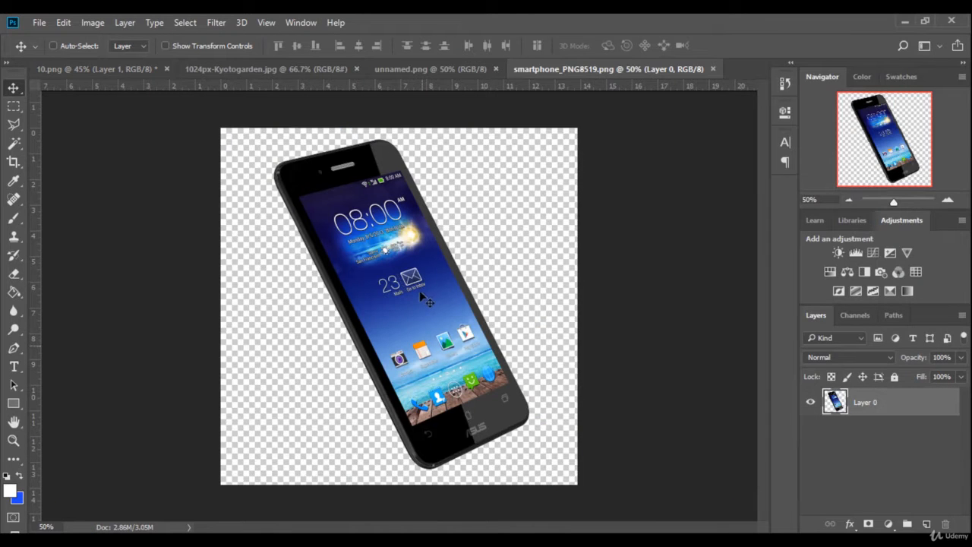
- Move the smartphone into 10.png, place its layer above Layer 2 and position it over the left half of the landscape
{"action": "left_click_drag", "start_coordinate": [366, 205], "coordinate": [342, 296]}
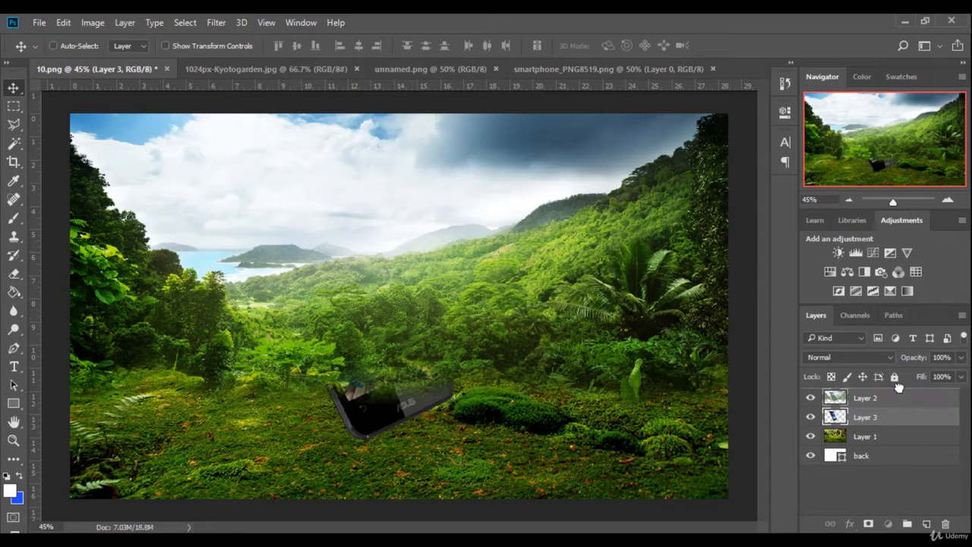
{"action": "left_click_drag", "start_coordinate": [895, 419], "coordinate": [896, 389]}
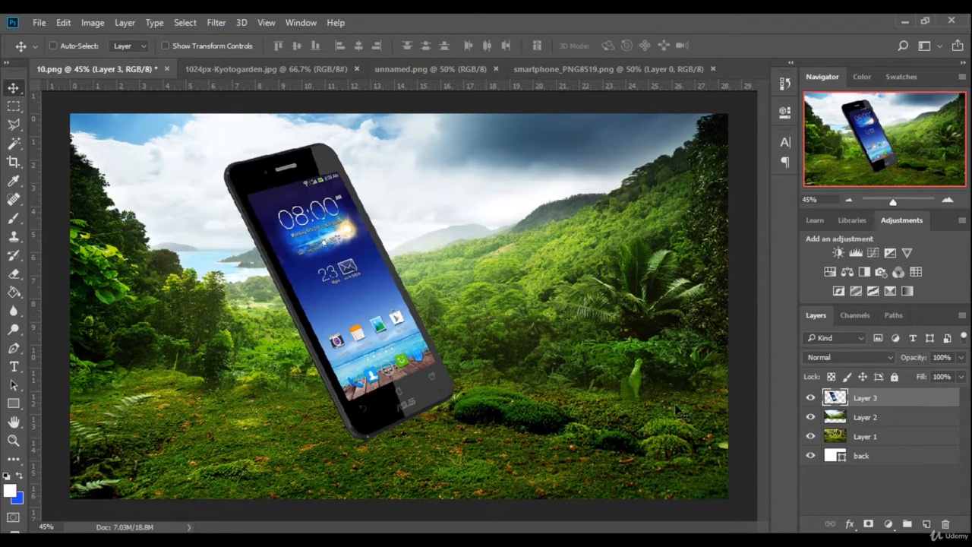
{"action": "left_click_drag", "start_coordinate": [378, 291], "coordinate": [311, 274]}
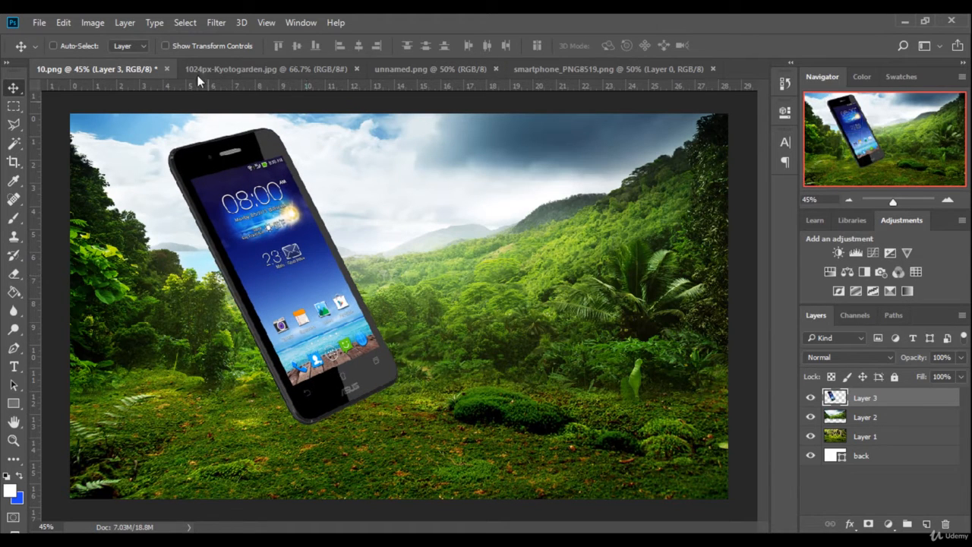
- Turn on the transform controls and scale the smartphone's height to 93.73%, keeping its width at 100%
{"action": "left_click", "coordinate": [195, 48]}
{"action": "left_click_drag", "start_coordinate": [230, 129], "coordinate": [243, 146]}
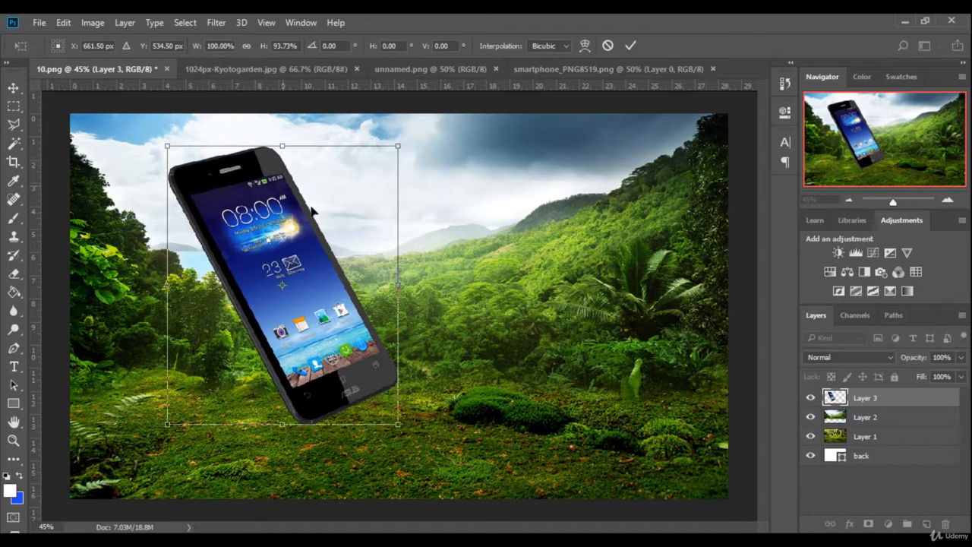
{"action": "left_click", "coordinate": [629, 48]}
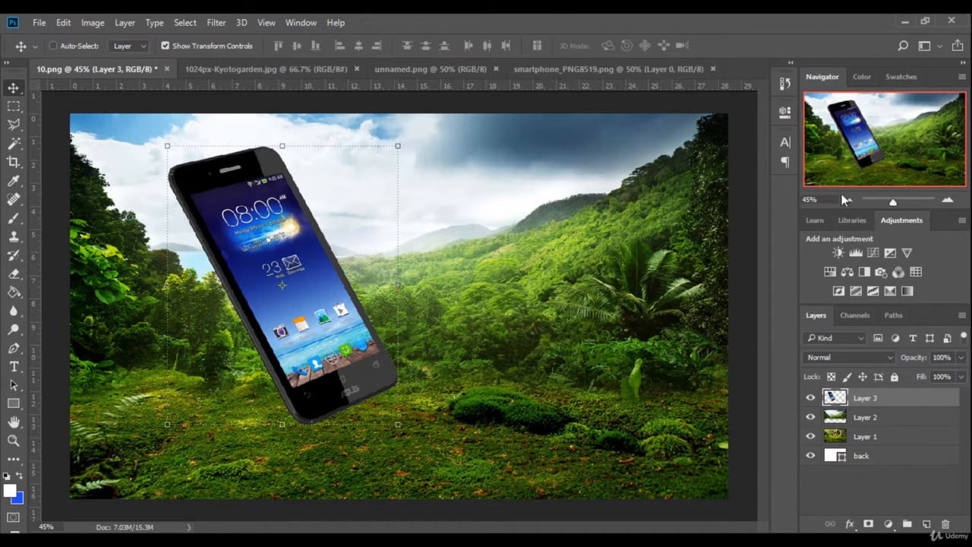
- Outline the phone's display with the Polygonal Lasso, delete it from Layer 3 and clear the selection
{"action": "left_click", "coordinate": [807, 200]}
{"action": "type", "text": "100"}
{"action": "key", "text": "Return"}
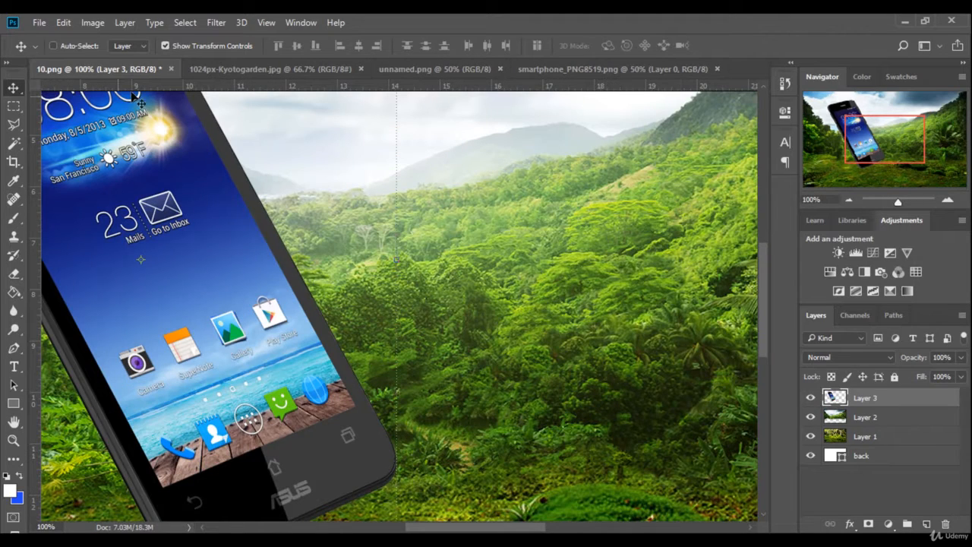
{"action": "left_click_drag", "start_coordinate": [511, 528], "coordinate": [455, 529]}
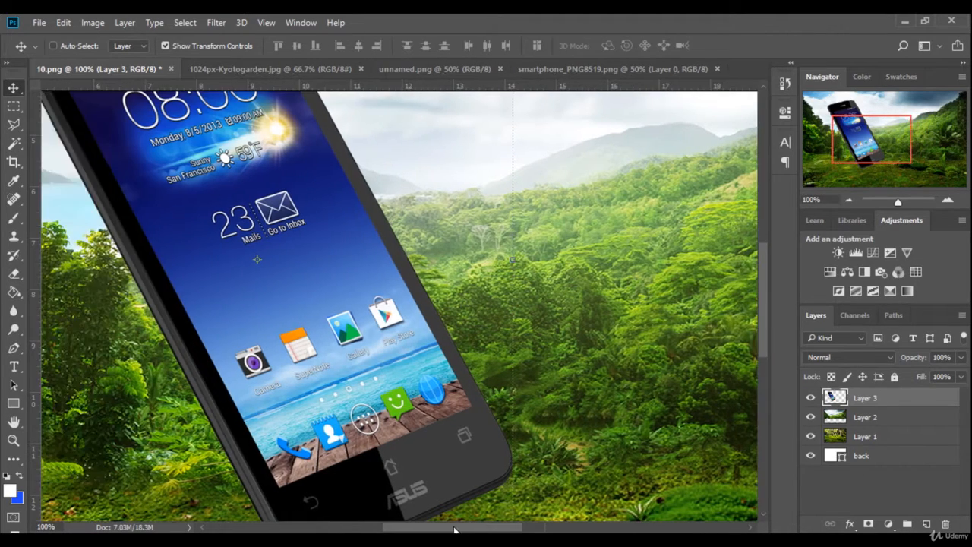
{"action": "scroll", "coordinate": [358, 312], "scroll_direction": "up", "scroll_amount": 3}
{"action": "scroll", "coordinate": [254, 227], "scroll_direction": "up", "scroll_amount": 1}
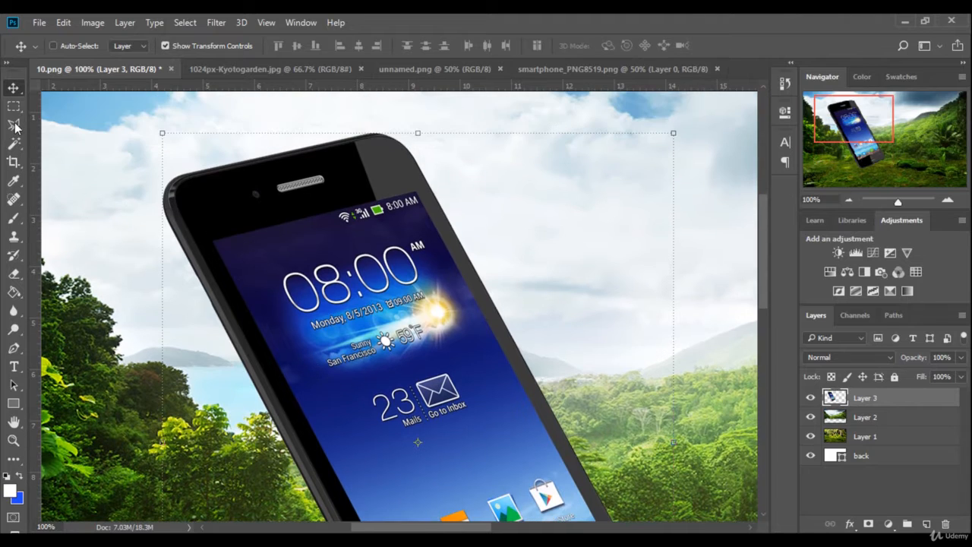
{"action": "left_click", "coordinate": [14, 126]}
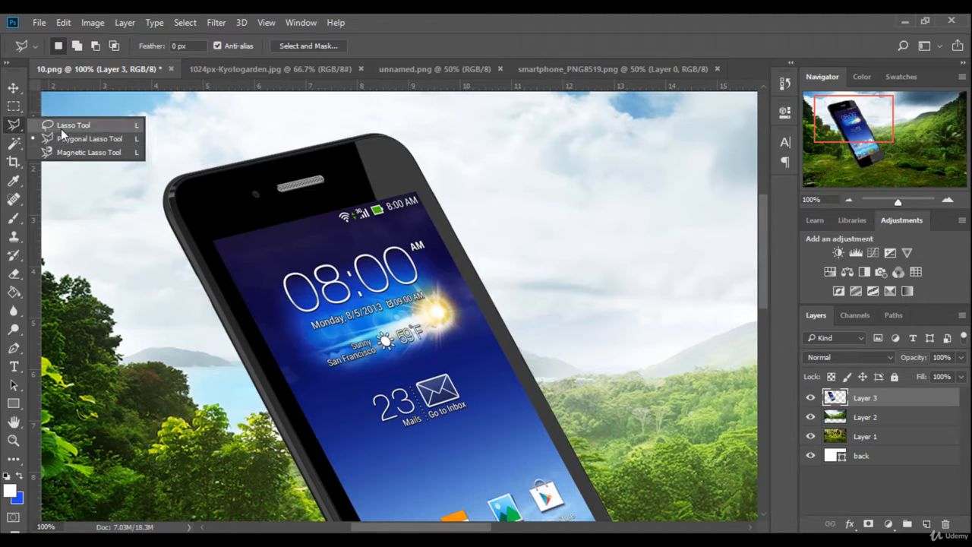
{"action": "left_click", "coordinate": [75, 138]}
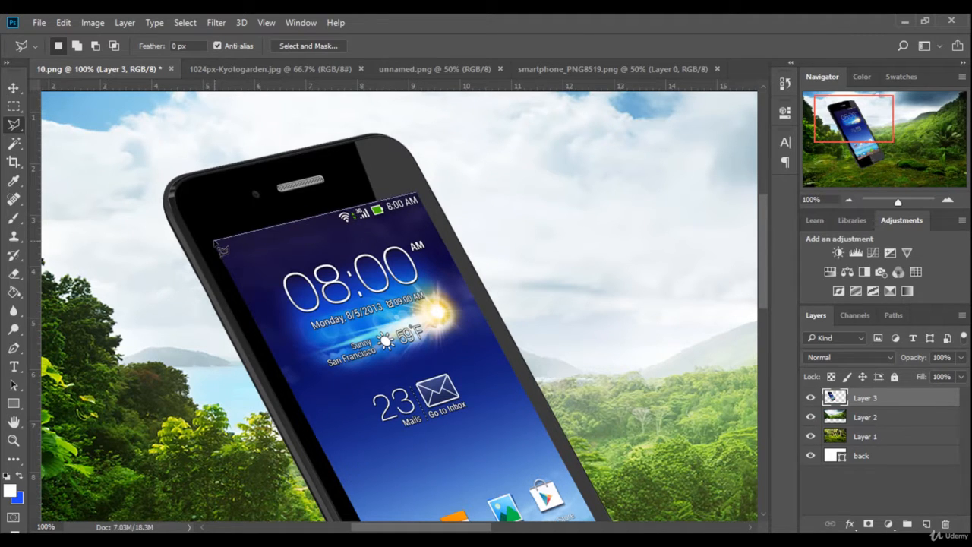
{"action": "left_click", "coordinate": [220, 248]}
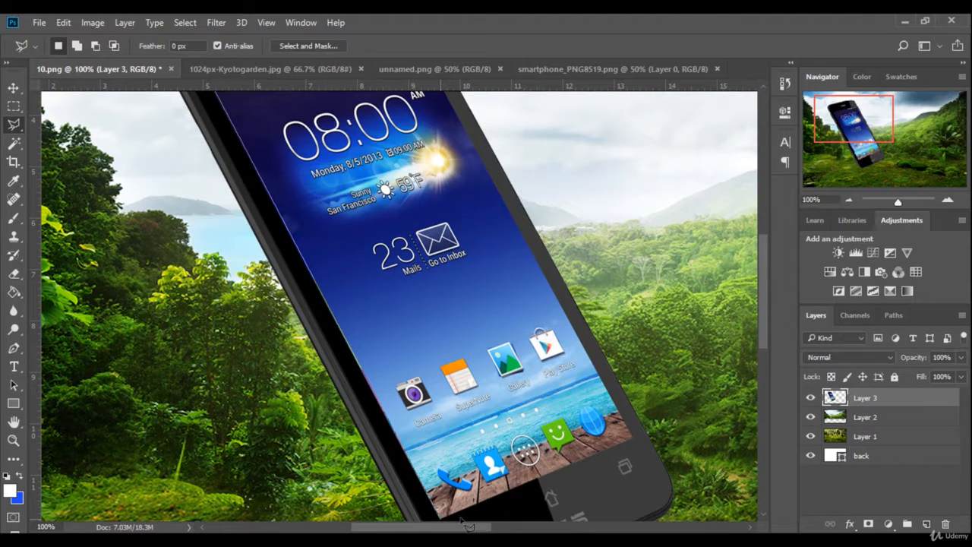
{"action": "left_click", "coordinate": [465, 522]}
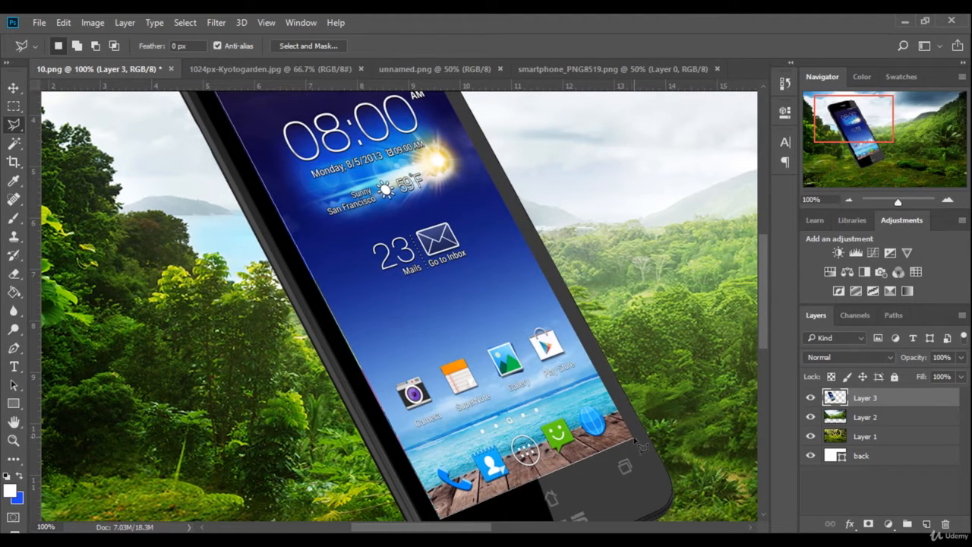
{"action": "left_click", "coordinate": [636, 442]}
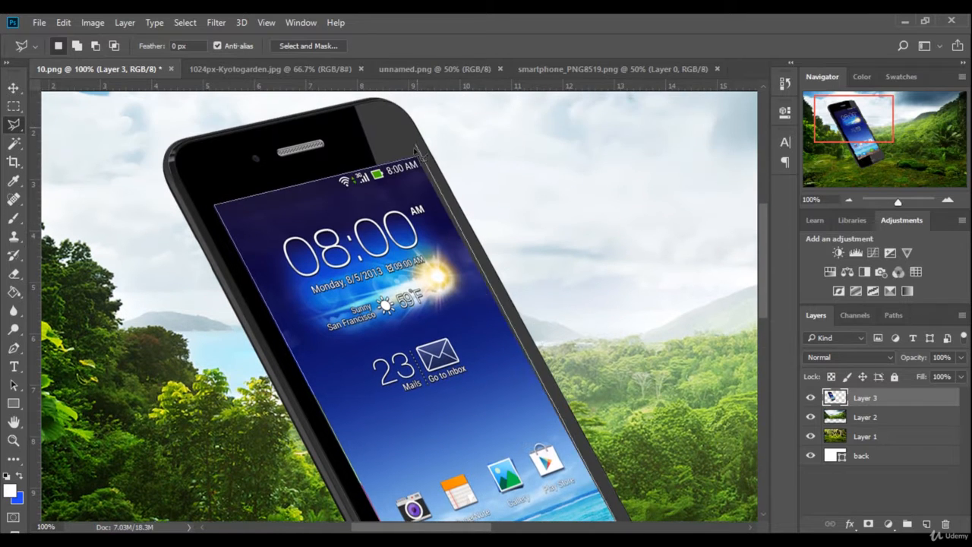
{"action": "double_click", "coordinate": [423, 166]}
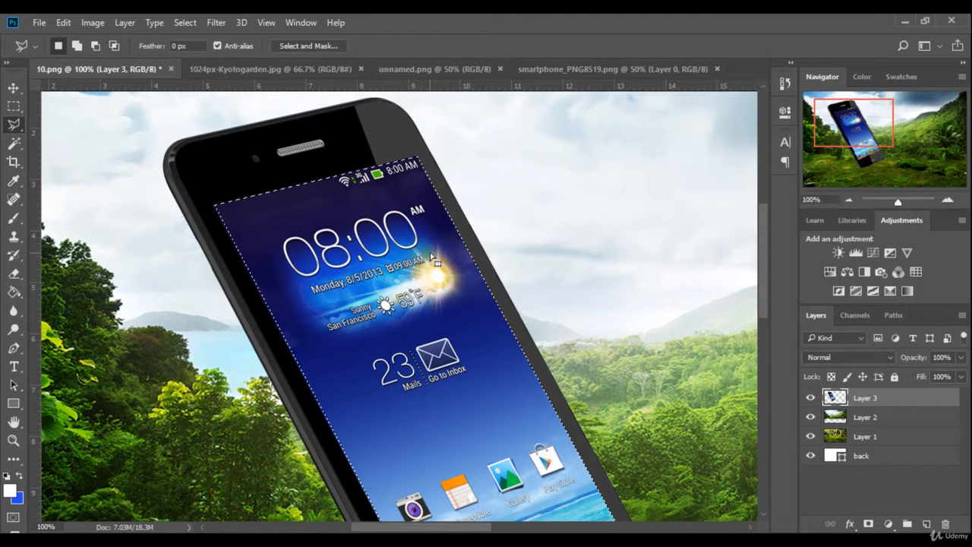
{"action": "scroll", "coordinate": [432, 257], "scroll_direction": "up", "scroll_amount": 1}
{"action": "scroll", "coordinate": [431, 256], "scroll_direction": "up", "scroll_amount": 4}
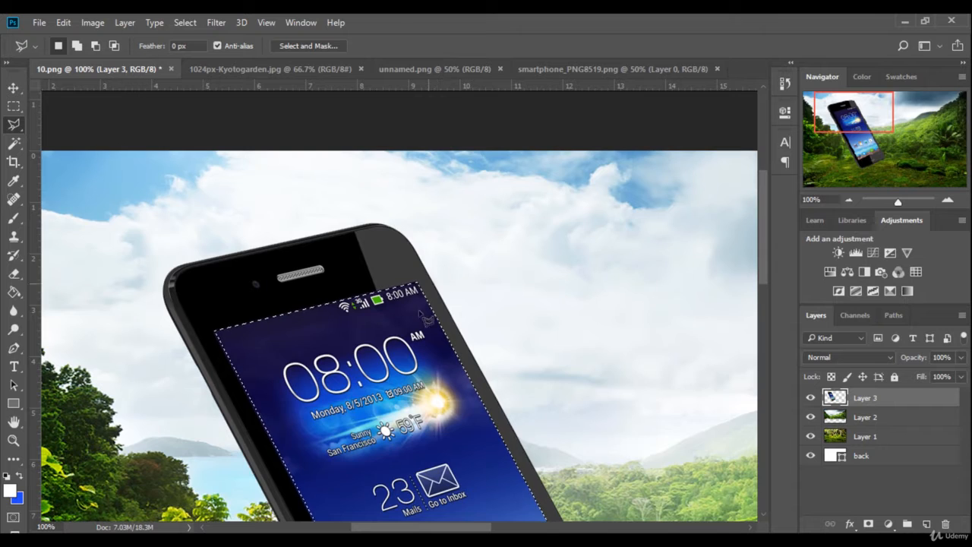
{"action": "scroll", "coordinate": [439, 274], "scroll_direction": "up", "scroll_amount": 2}
{"action": "scroll", "coordinate": [417, 335], "scroll_direction": "down", "scroll_amount": 4}
{"action": "key", "text": "Delete"}
{"action": "key", "text": "ctrl+d"}
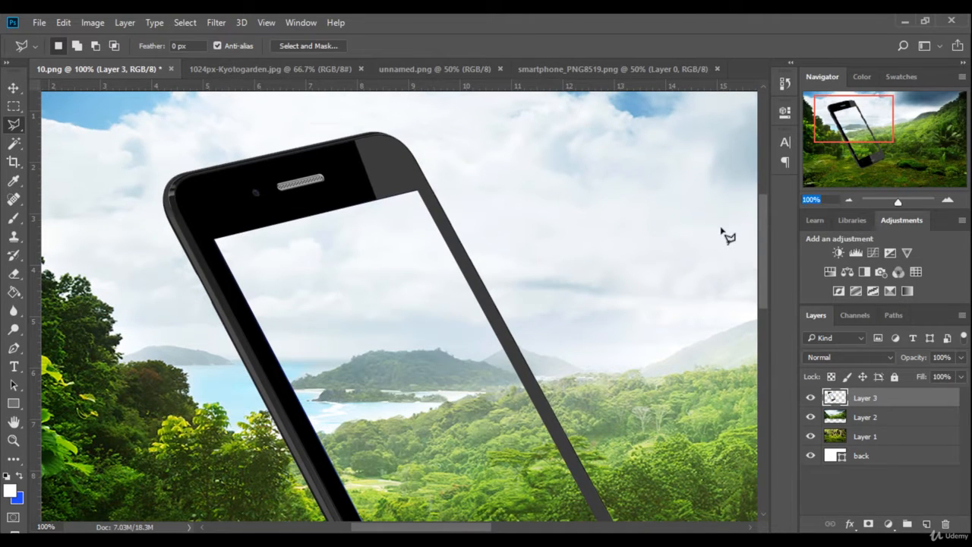
- Examine the hollowed-out phone against the jungle background at 50% zoom
{"action": "key", "text": "ctrl+minus"}
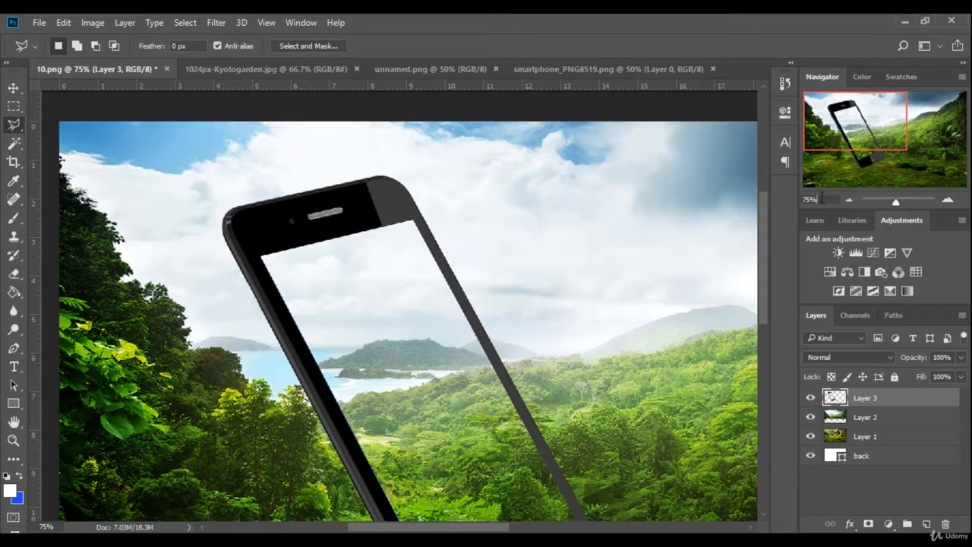
{"action": "left_click_drag", "start_coordinate": [822, 199], "coordinate": [678, 219]}
{"action": "type", "text": "50"}
{"action": "key", "text": "Return"}
{"action": "scroll", "coordinate": [411, 336], "scroll_direction": "down", "scroll_amount": 3}
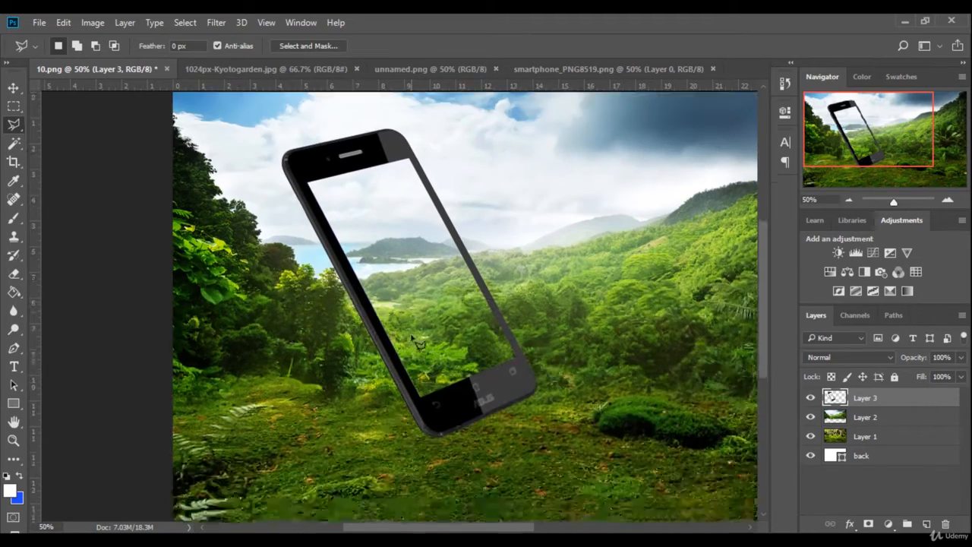
{"action": "scroll", "coordinate": [411, 337], "scroll_direction": "down", "scroll_amount": 4}
{"action": "scroll", "coordinate": [406, 338], "scroll_direction": "up", "scroll_amount": 7}
{"action": "scroll", "coordinate": [375, 361], "scroll_direction": "down", "scroll_amount": 1}
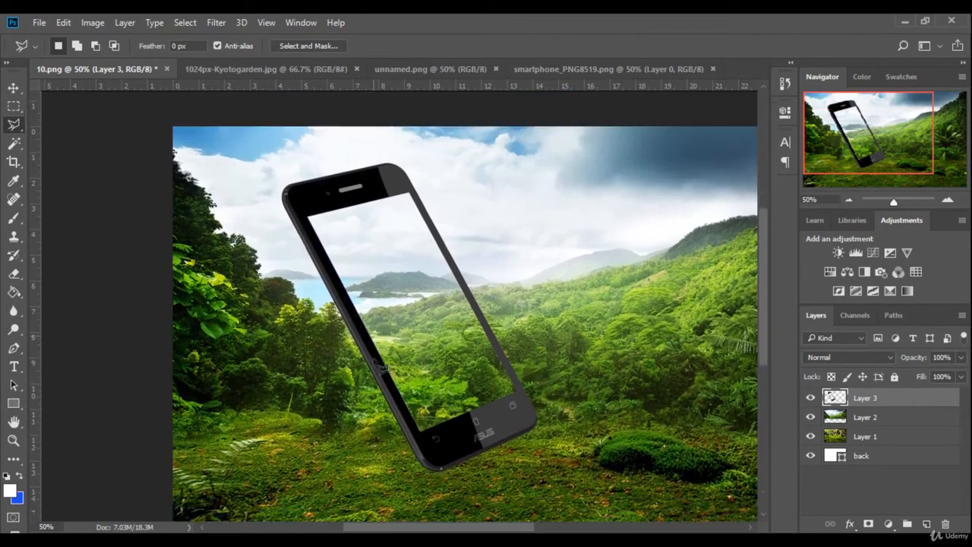
{"action": "scroll", "coordinate": [376, 365], "scroll_direction": "down", "scroll_amount": 1}
- Switch to the File Explorer folder 10 and preview the photo of the tiger leaping against a blue sky
{"action": "key", "text": "alt+Tab"}
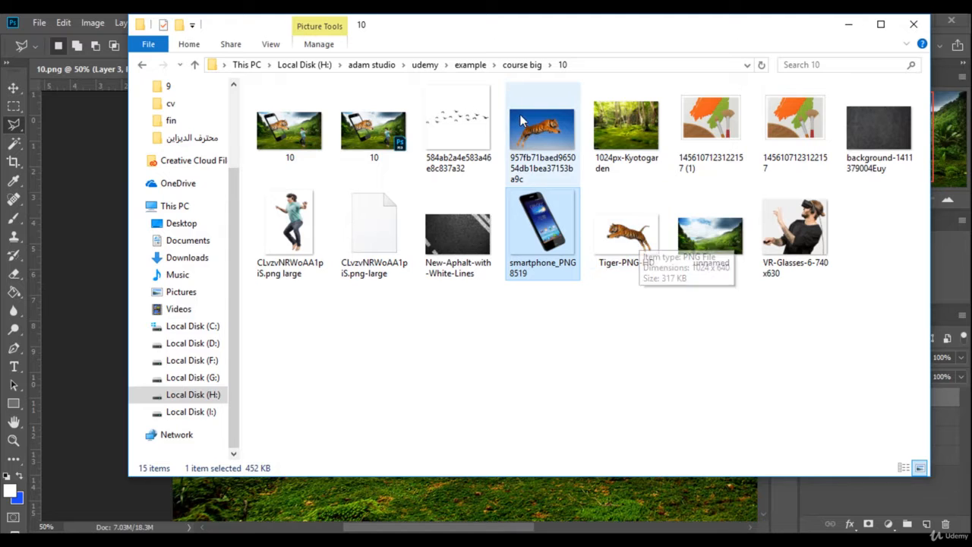
{"action": "double_click", "coordinate": [536, 162]}
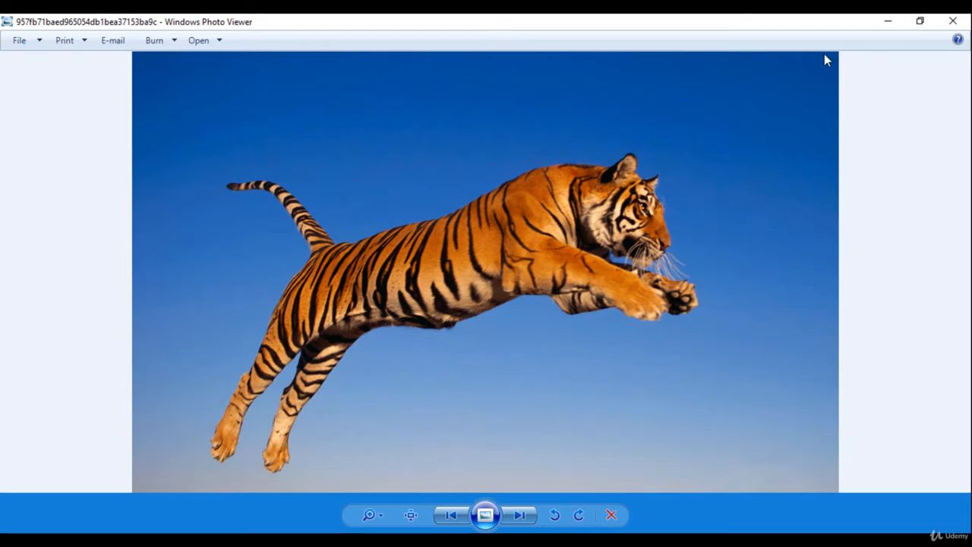
{"action": "left_click", "coordinate": [884, 21]}
- Preview Tiger-PNG-HD, open it in Photoshop and move the tiger into 10.png above the phone layer
{"action": "left_click", "coordinate": [627, 237]}
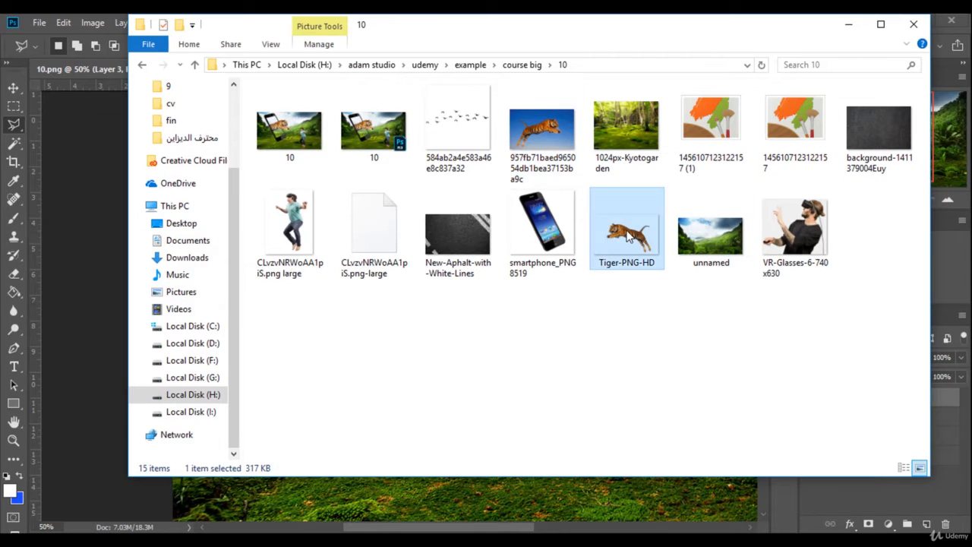
{"action": "double_click", "coordinate": [627, 237]}
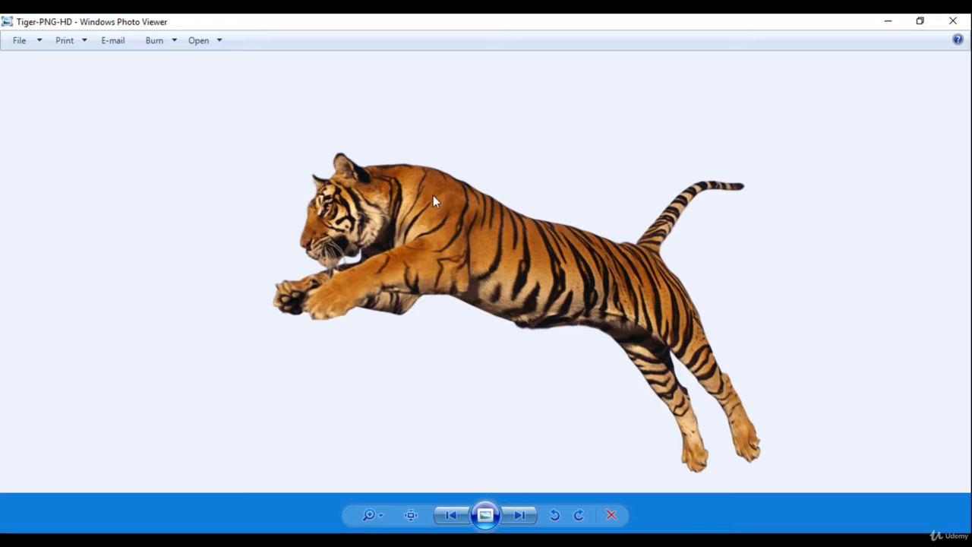
{"action": "right_click", "coordinate": [445, 221]}
{"action": "mouse_move", "coordinate": [536, 236]}
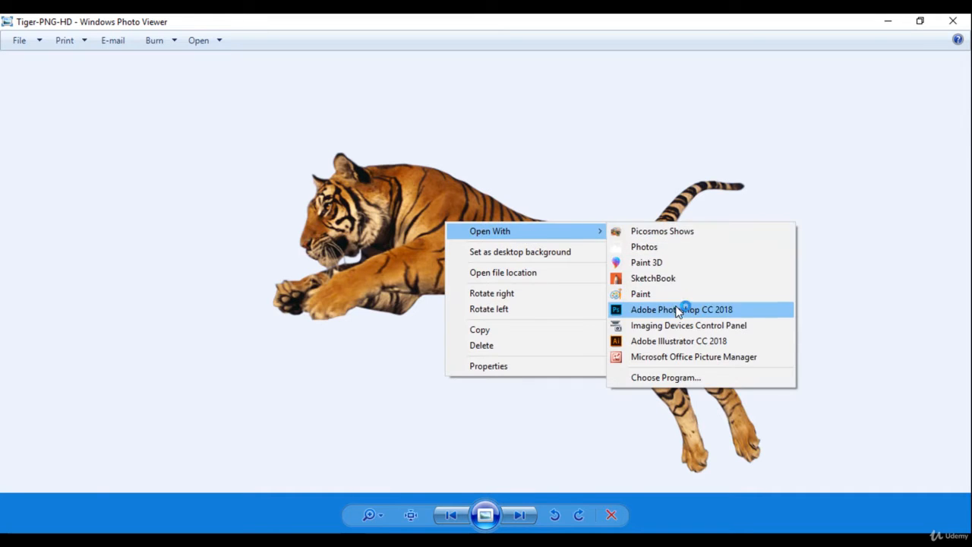
{"action": "left_click", "coordinate": [668, 310]}
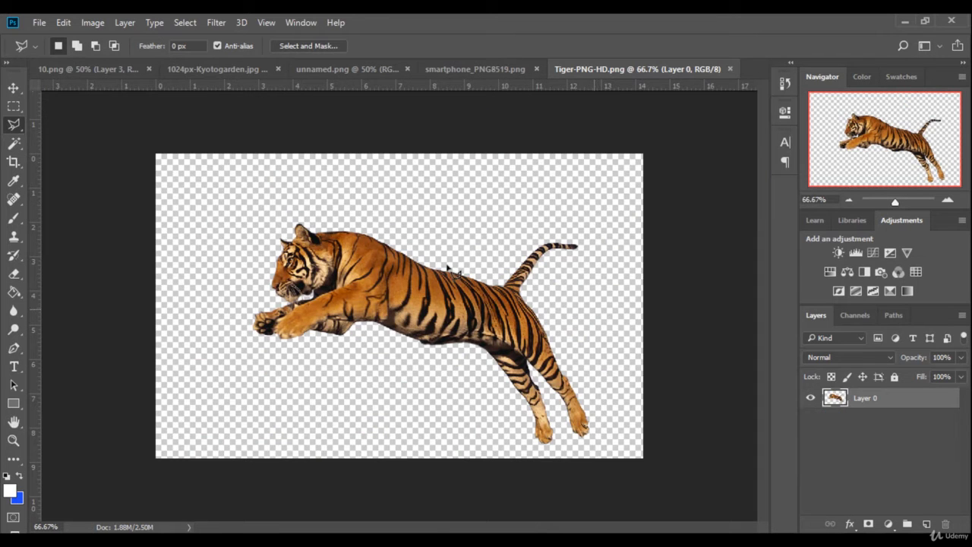
{"action": "left_click", "coordinate": [14, 87]}
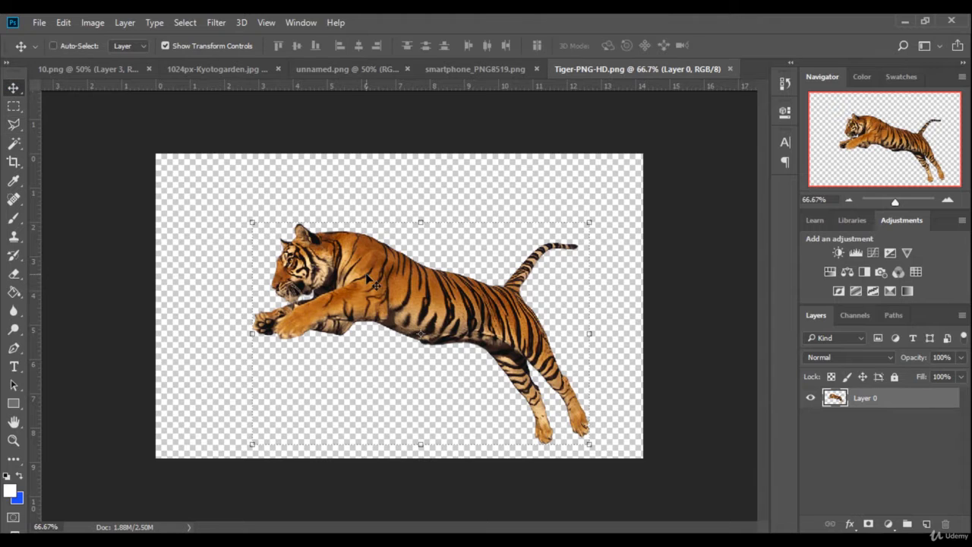
{"action": "mouse_move", "coordinate": [370, 282]}
{"action": "left_mouse_down"}
{"action": "mouse_move", "coordinate": [138, 64]}
{"action": "mouse_move", "coordinate": [336, 271]}
{"action": "mouse_move", "coordinate": [453, 300]}
{"action": "left_mouse_up"}
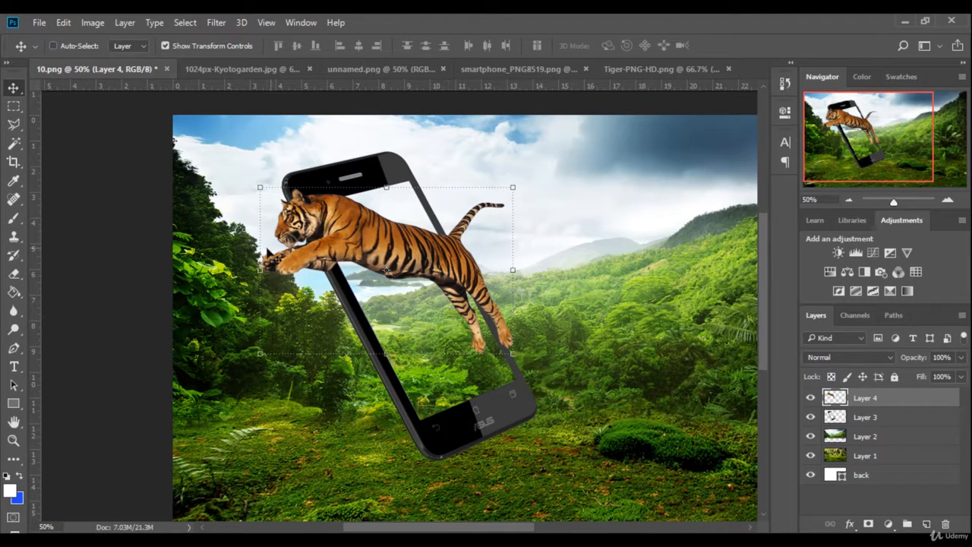
- Flip the tiger horizontally, scale it to -119.77% width and 126.18% height, and position it leaping across the phone
{"action": "left_click_drag", "start_coordinate": [259, 270], "coordinate": [494, 292]}
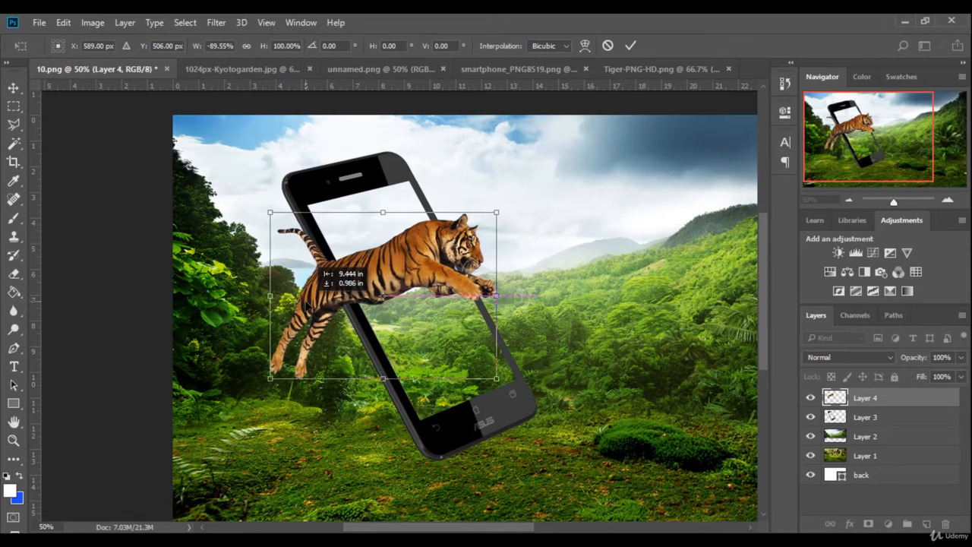
{"action": "left_click_drag", "start_coordinate": [305, 298], "coordinate": [289, 295]}
{"action": "left_click_drag", "start_coordinate": [479, 380], "coordinate": [556, 399]}
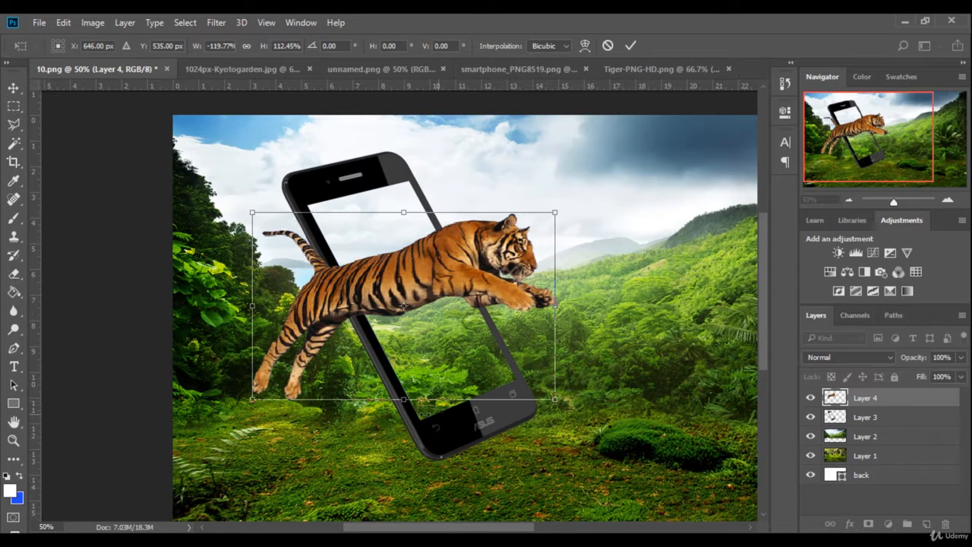
{"action": "left_click_drag", "start_coordinate": [403, 400], "coordinate": [403, 423]}
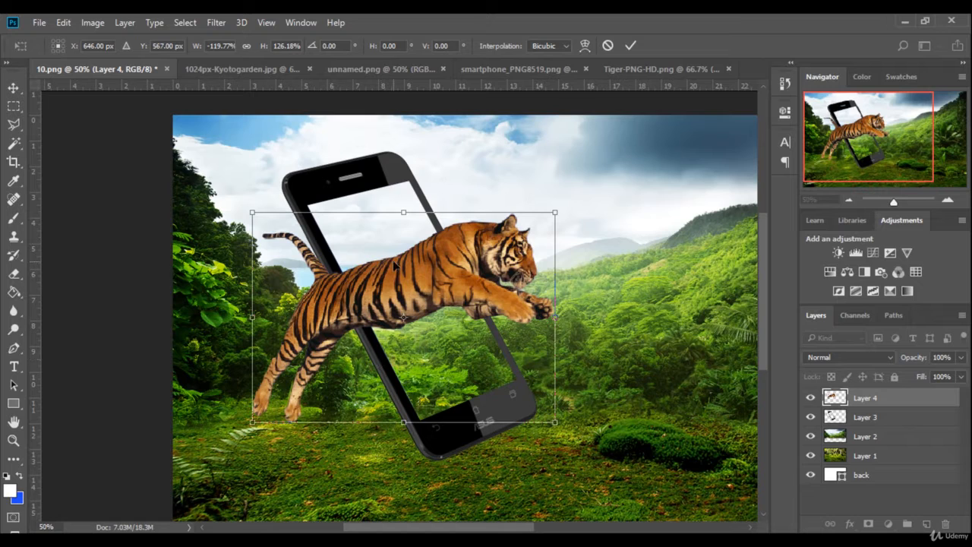
{"action": "left_click_drag", "start_coordinate": [451, 263], "coordinate": [447, 258]}
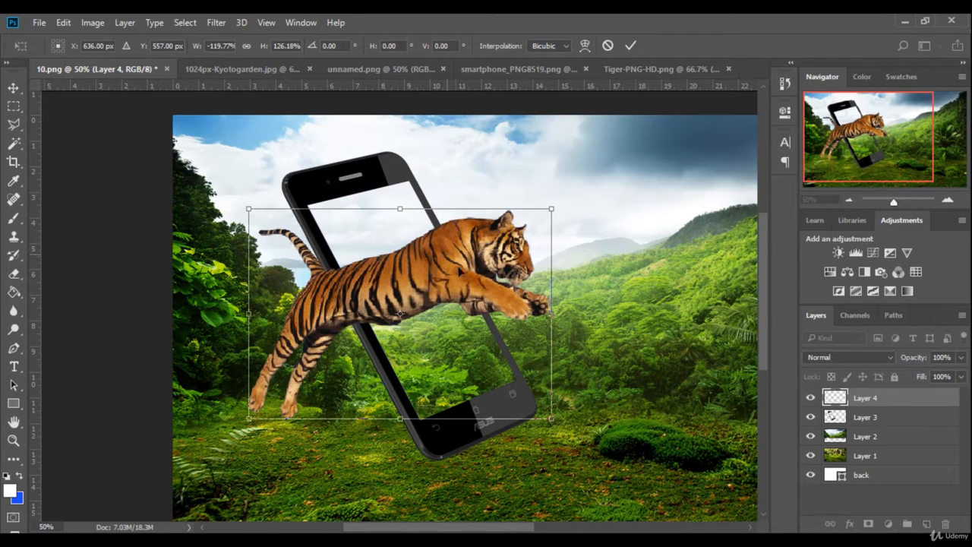
{"action": "left_click", "coordinate": [631, 46]}
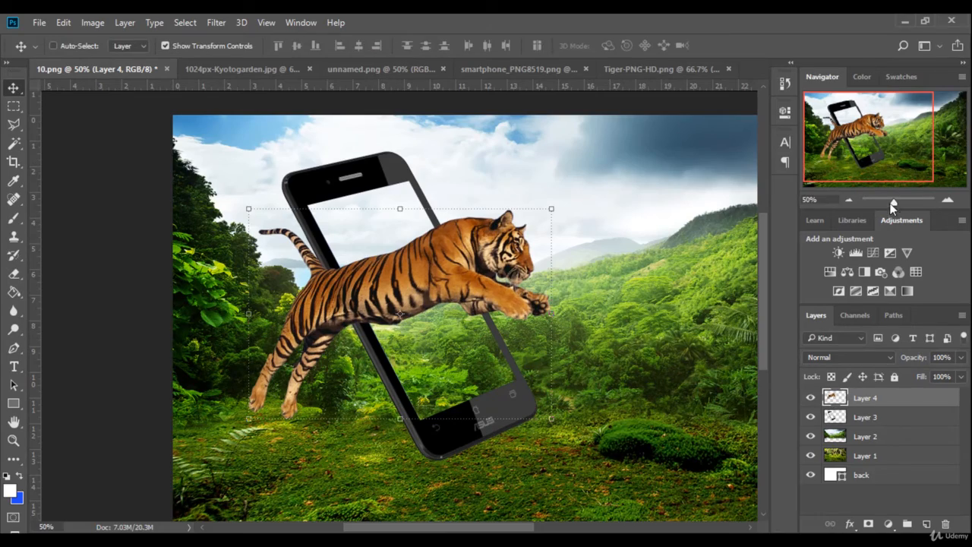
- Outline the tiger's hindquarters, tail and back legs along the phone's inner left edge with the Polygonal Lasso, delete them and clear the selection
{"action": "left_click_drag", "start_coordinate": [892, 203], "coordinate": [901, 201]}
{"action": "left_click_drag", "start_coordinate": [536, 529], "coordinate": [451, 526]}
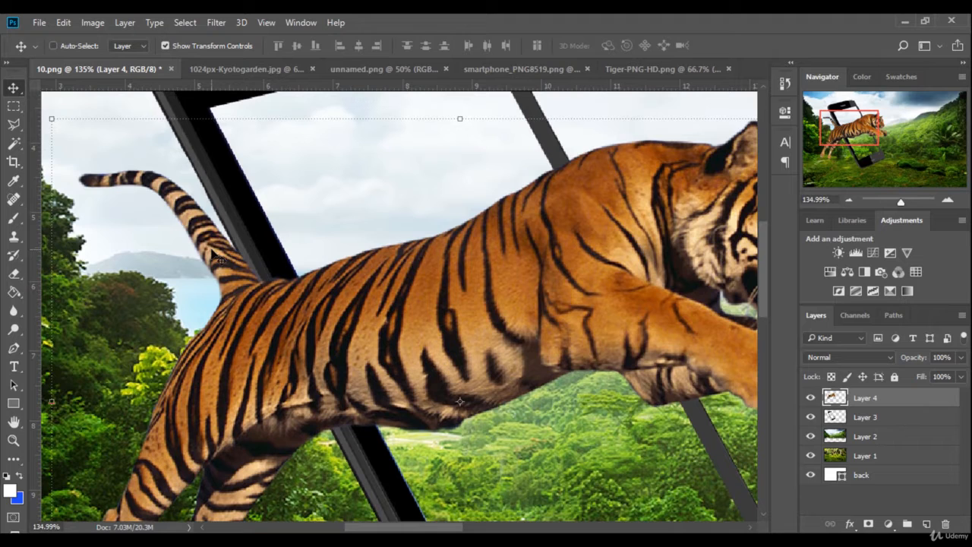
{"action": "left_click", "coordinate": [13, 124]}
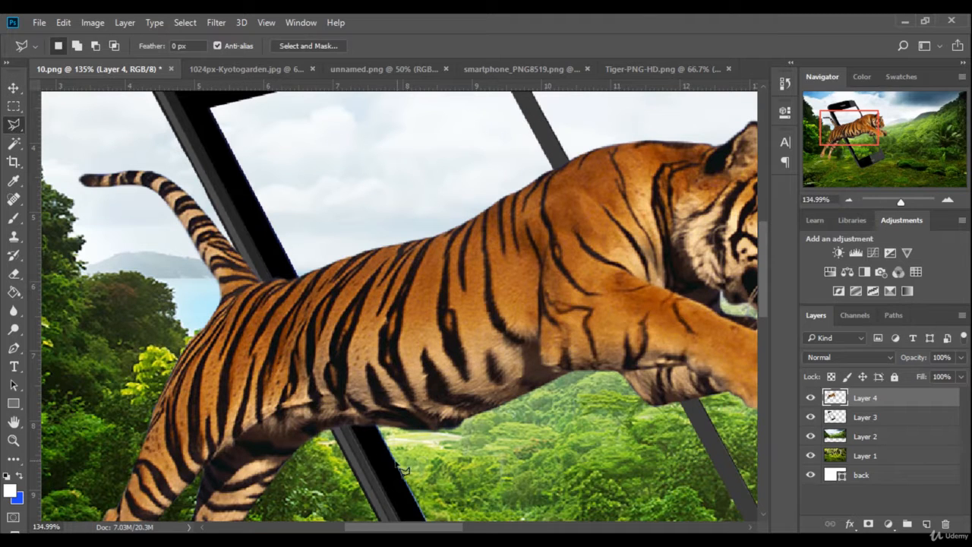
{"action": "left_click", "coordinate": [271, 223]}
{"action": "left_click", "coordinate": [108, 94]}
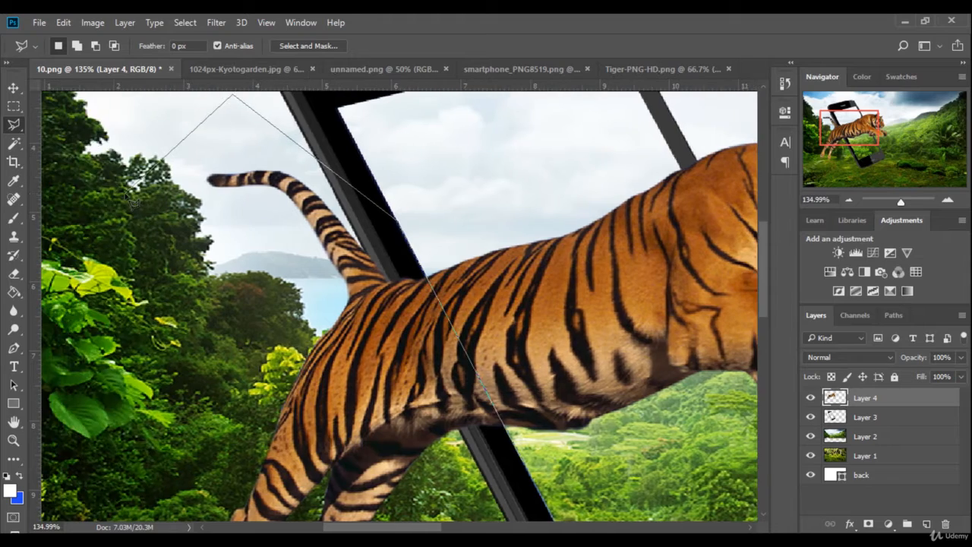
{"action": "left_click", "coordinate": [124, 199]}
{"action": "left_click", "coordinate": [156, 464]}
{"action": "left_click", "coordinate": [364, 482]}
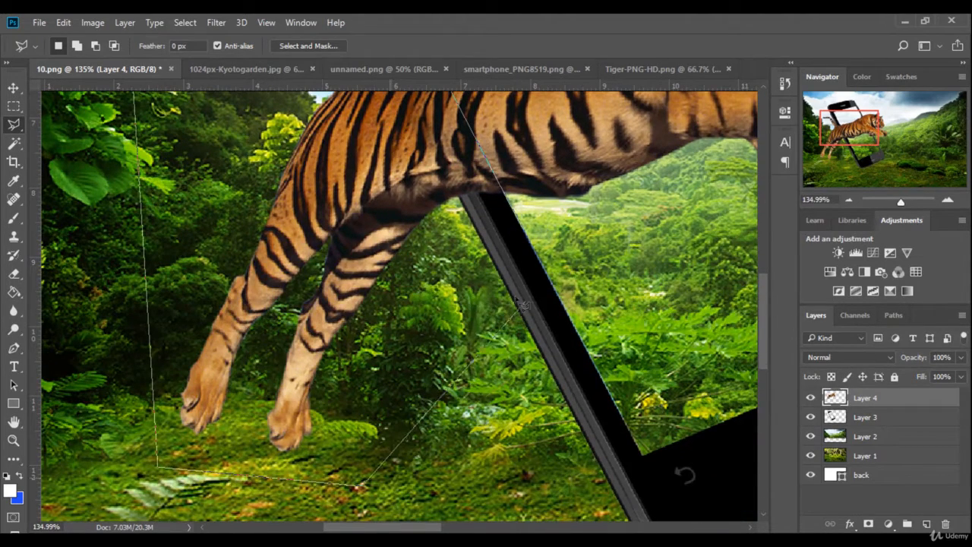
{"action": "left_click", "coordinate": [522, 231]}
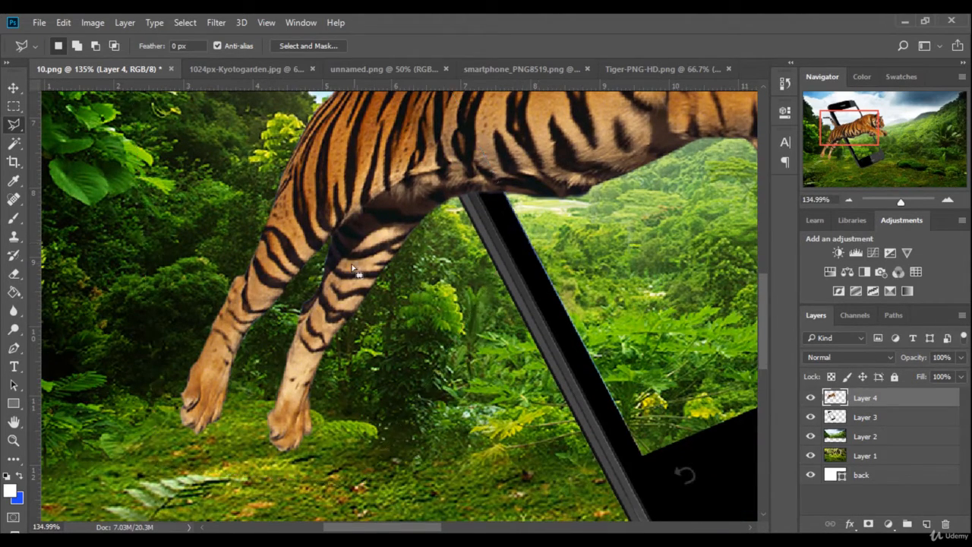
{"action": "scroll", "coordinate": [380, 252], "scroll_direction": "up", "scroll_amount": 3}
{"action": "scroll", "coordinate": [376, 318], "scroll_direction": "up", "scroll_amount": 5}
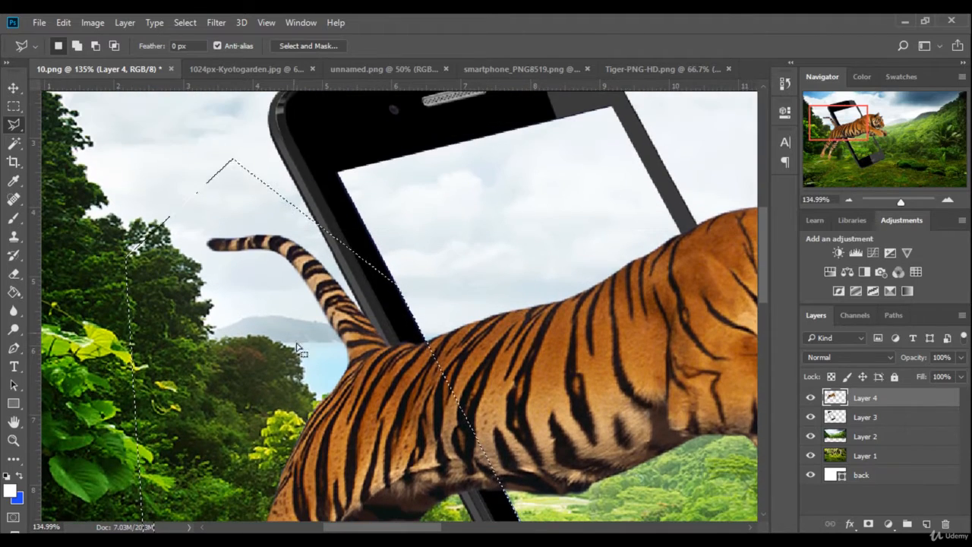
{"action": "scroll", "coordinate": [368, 371], "scroll_direction": "down", "scroll_amount": 2}
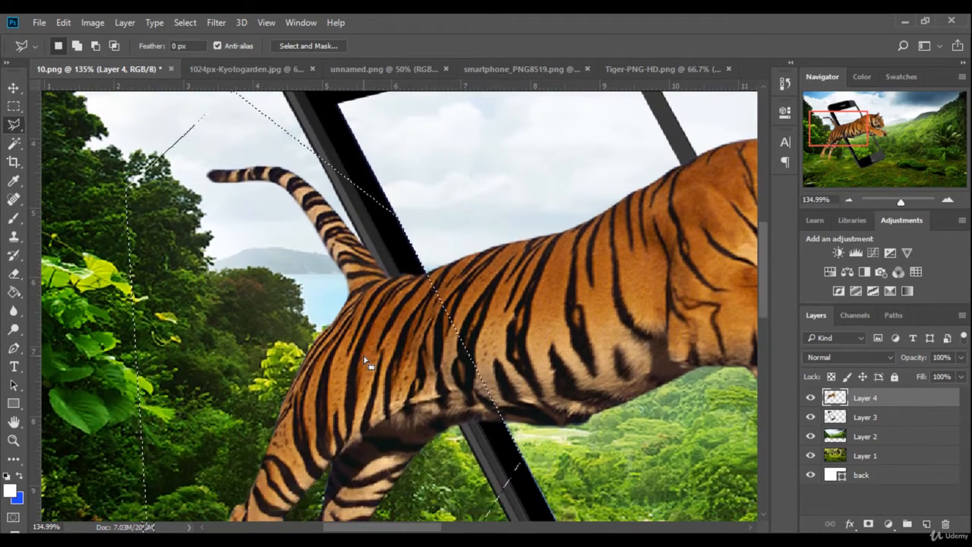
{"action": "key", "text": "Delete"}
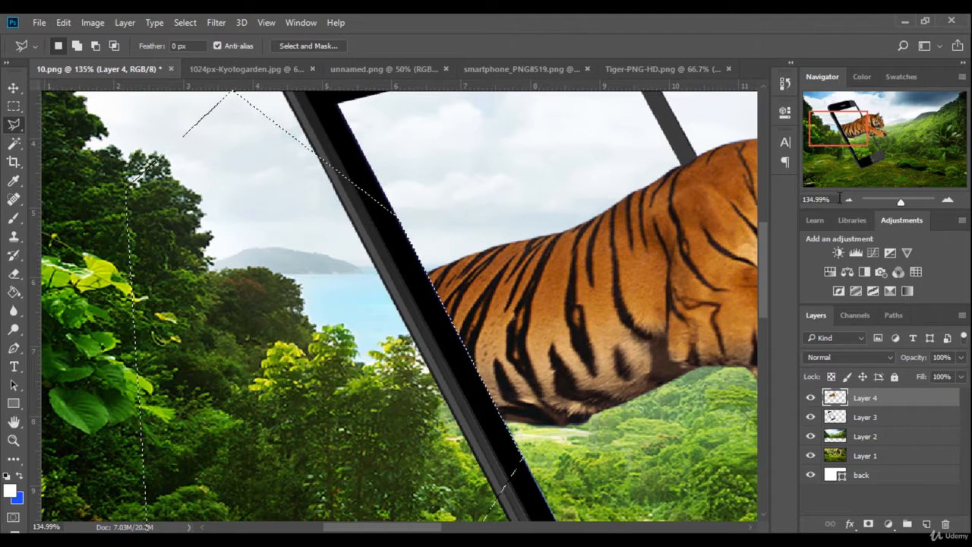
{"action": "type", "text": "25"}
{"action": "key", "text": "Return"}
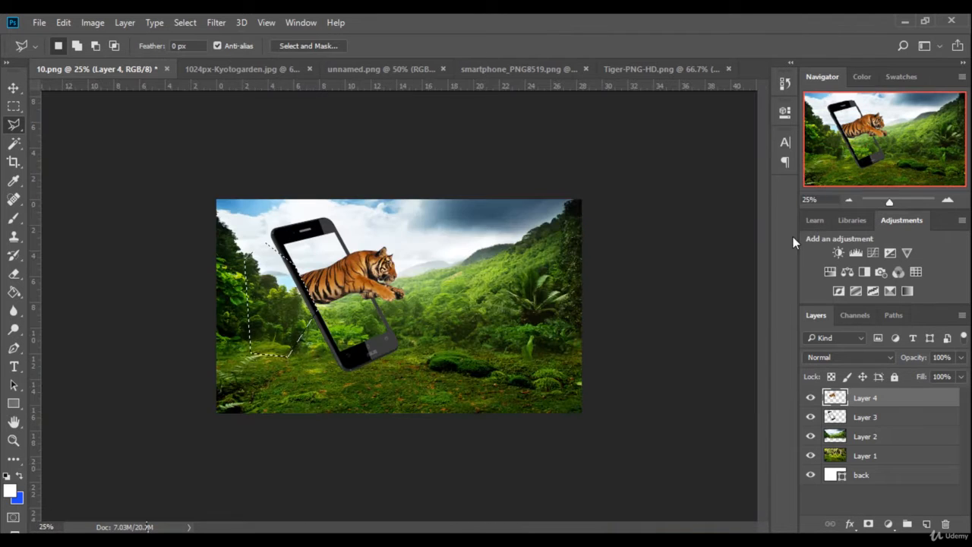
{"action": "key", "text": "ctrl+d"}
- Apply Levels to the tiger layer with a white input level of 208 and slight black-point and midtone tweaks
{"action": "left_click", "coordinate": [826, 199]}
{"action": "type", "text": "50"}
{"action": "key", "text": "Return"}
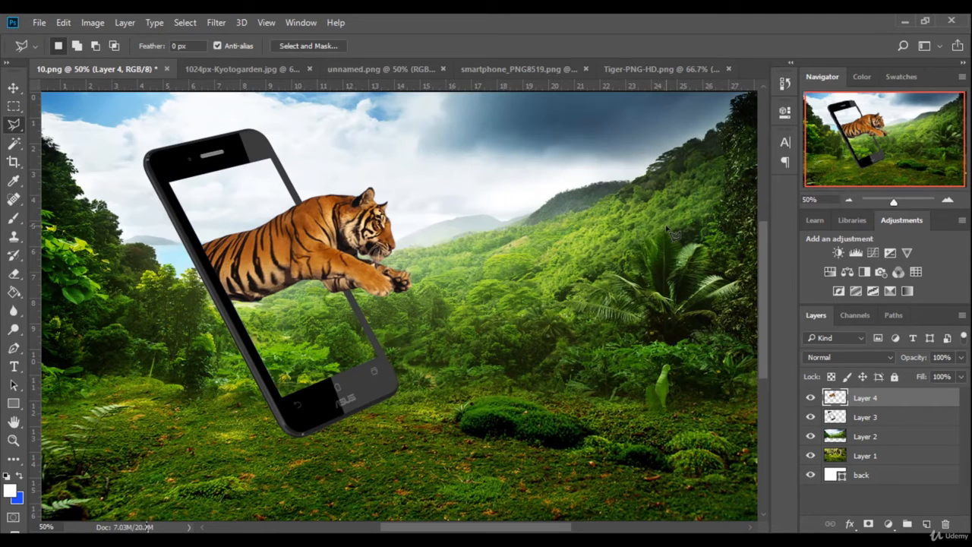
{"action": "scroll", "coordinate": [673, 234], "scroll_direction": "up", "scroll_amount": 2}
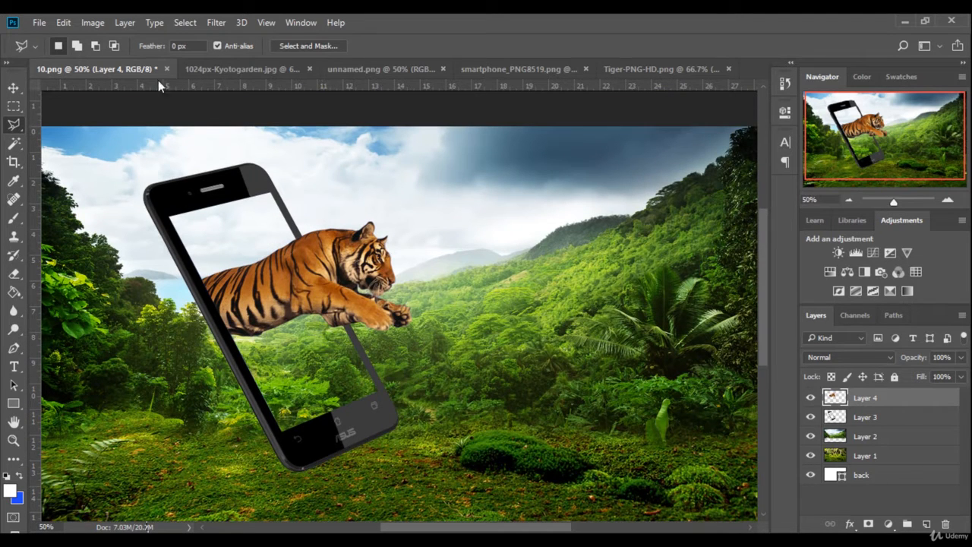
{"action": "left_click", "coordinate": [92, 23]}
{"action": "mouse_move", "coordinate": [121, 59]}
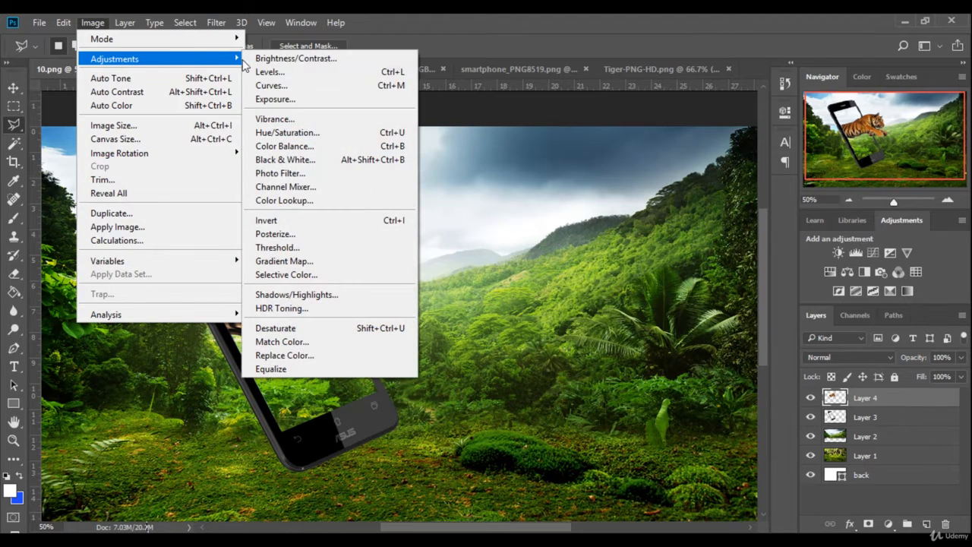
{"action": "left_click", "coordinate": [273, 72]}
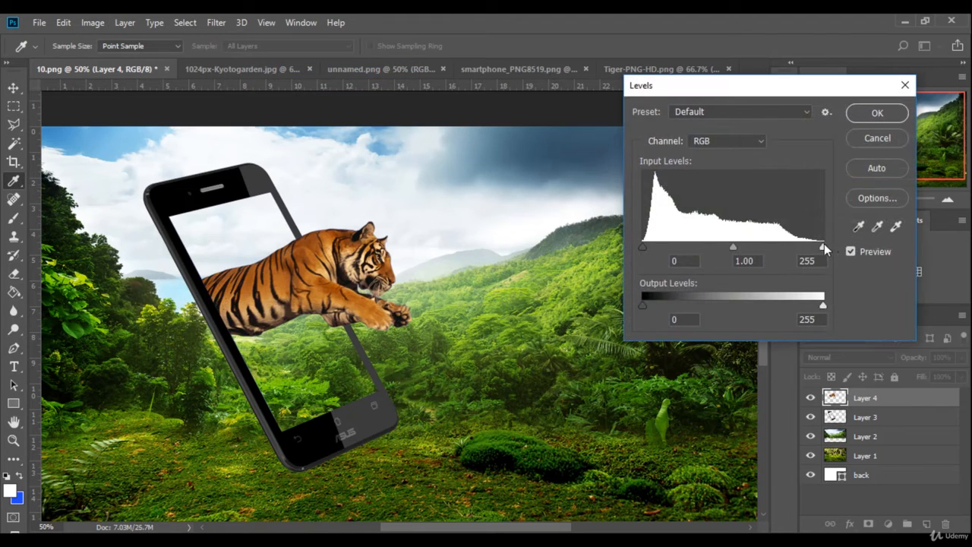
{"action": "left_click_drag", "start_coordinate": [823, 245], "coordinate": [789, 243]}
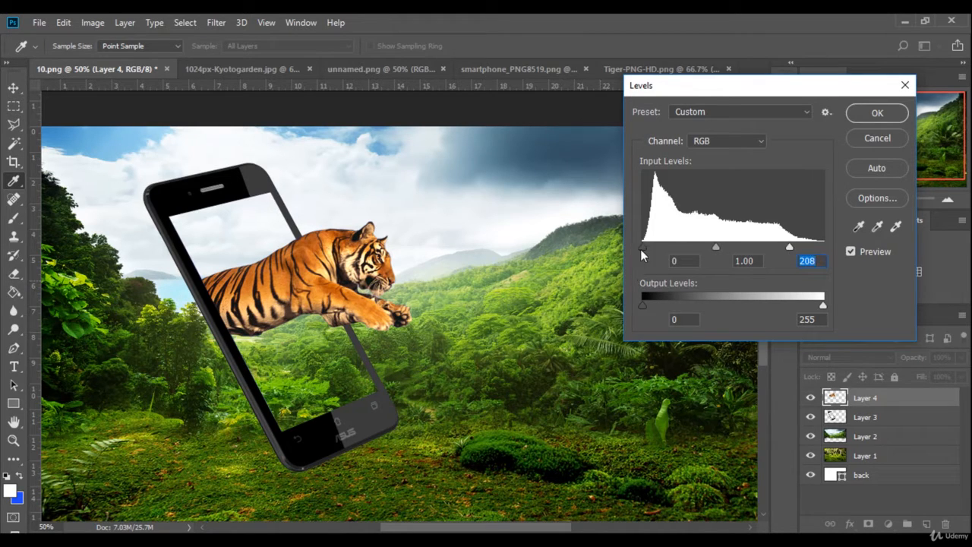
{"action": "left_click_drag", "start_coordinate": [640, 249], "coordinate": [644, 246]}
{"action": "left_click_drag", "start_coordinate": [715, 246], "coordinate": [713, 246]}
{"action": "left_click", "coordinate": [874, 113]}
- Reduce the tiger layer's saturation to -11 with Hue/Saturation
{"action": "left_click", "coordinate": [92, 22]}
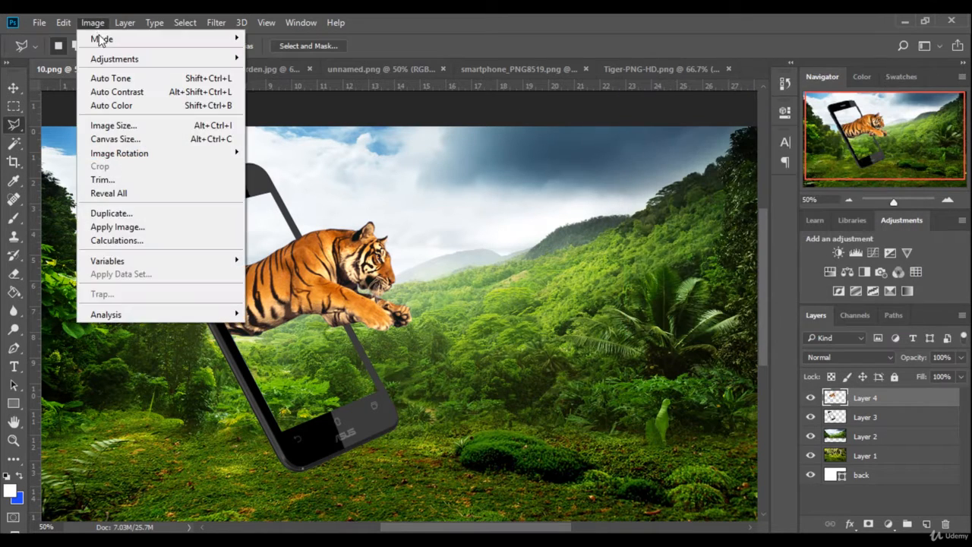
{"action": "mouse_move", "coordinate": [129, 60]}
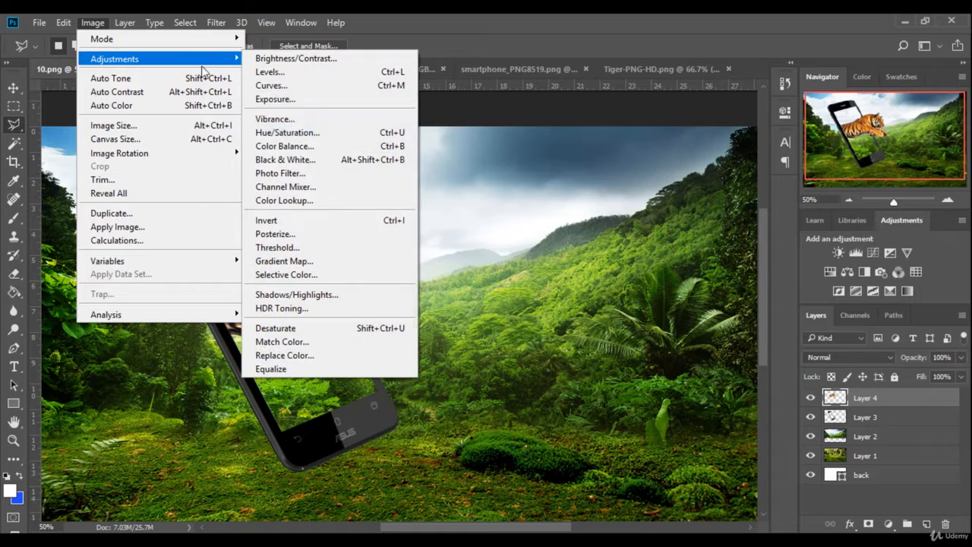
{"action": "left_click", "coordinate": [300, 134]}
{"action": "left_click_drag", "start_coordinate": [771, 317], "coordinate": [758, 320]}
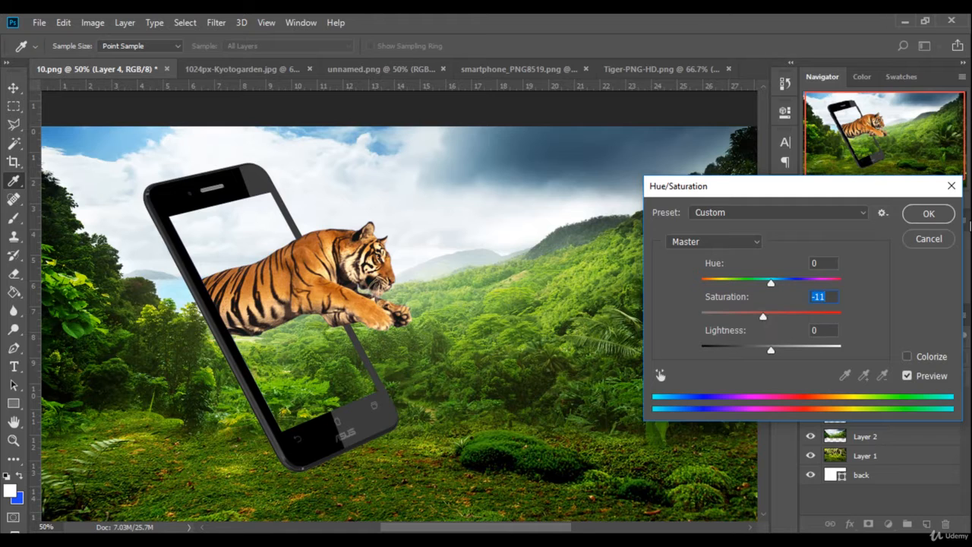
{"action": "left_click", "coordinate": [928, 213]}
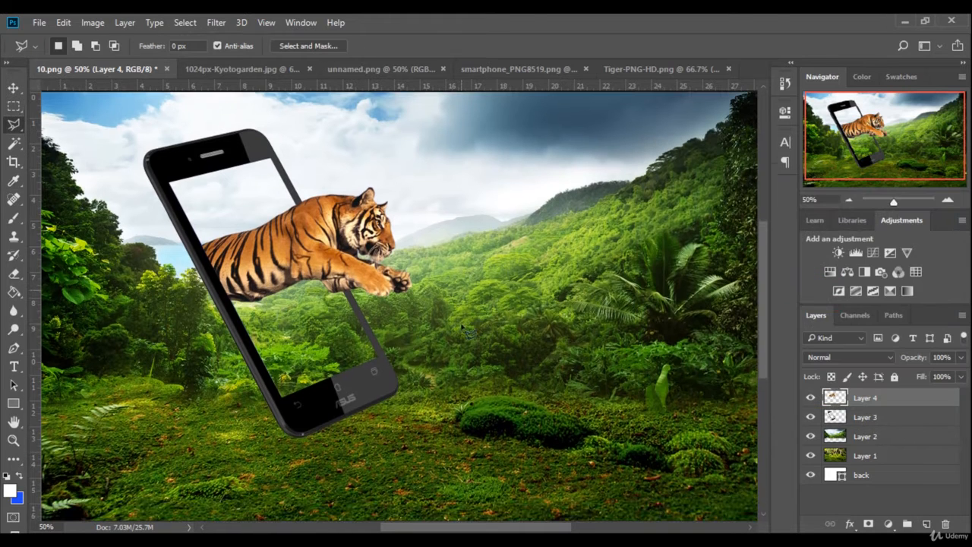
{"action": "scroll", "coordinate": [404, 383], "scroll_direction": "down", "scroll_amount": 1}
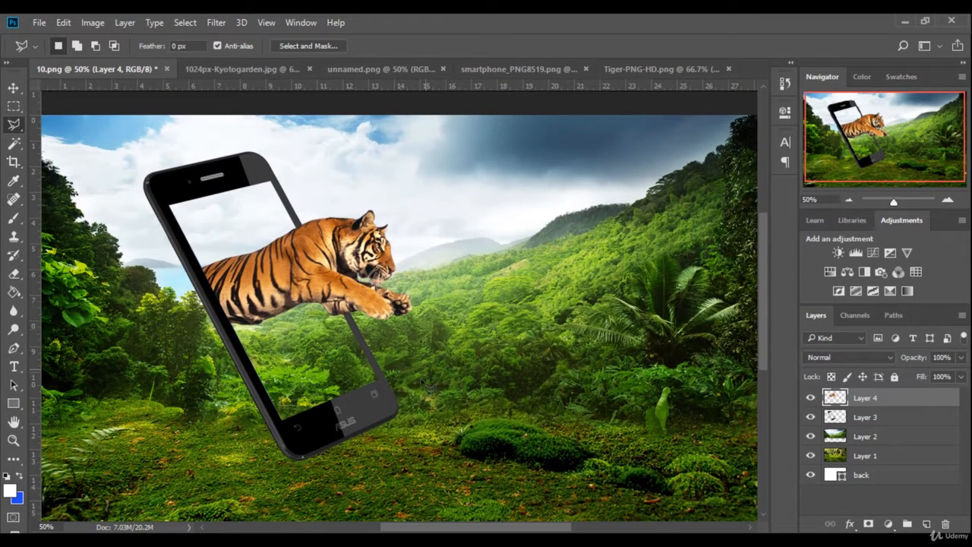
- Switch to File Explorer, preview CLvzvNRWoAA1piS.png large of the VR headset user, and open it in Adobe Photoshop CC 2018
{"action": "key", "text": "alt+Tab"}
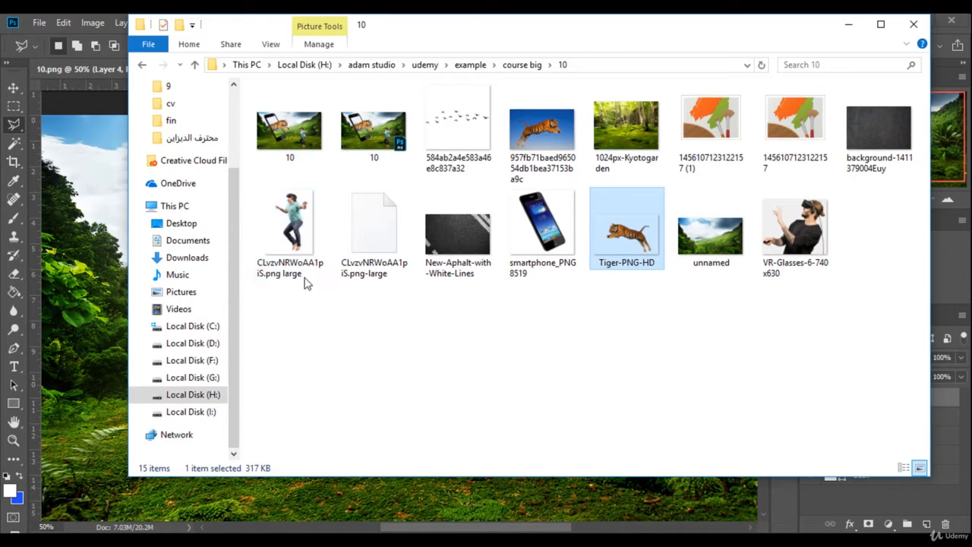
{"action": "double_click", "coordinate": [302, 222]}
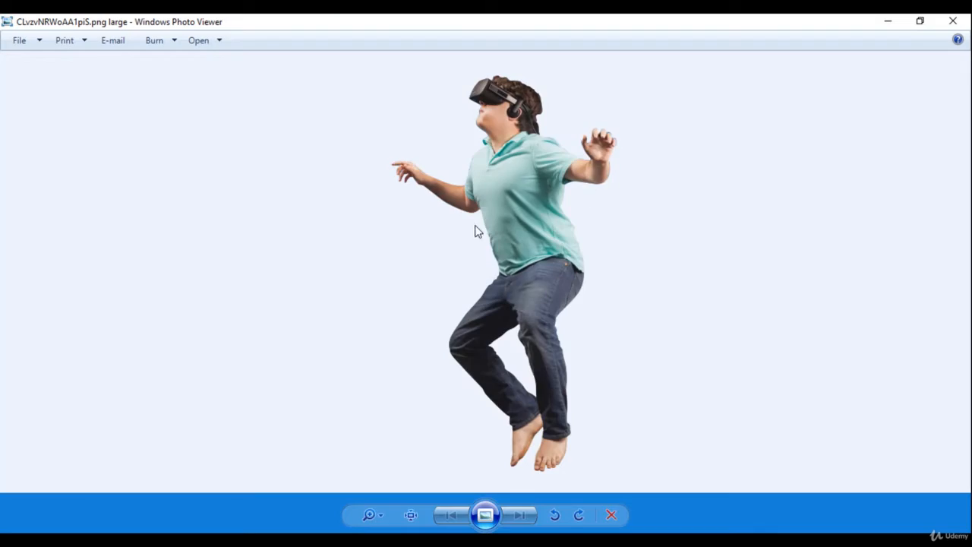
{"action": "right_click", "coordinate": [498, 163]}
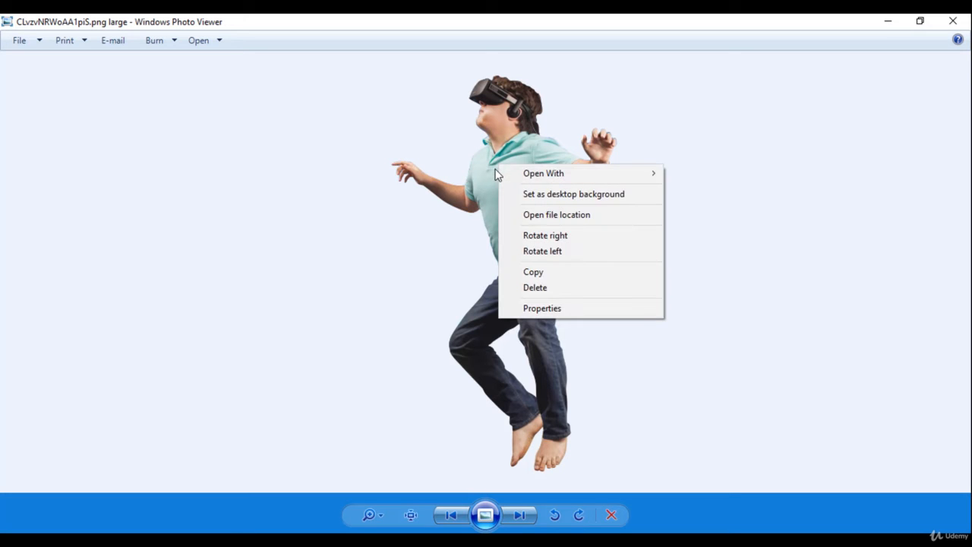
{"action": "mouse_move", "coordinate": [558, 176]}
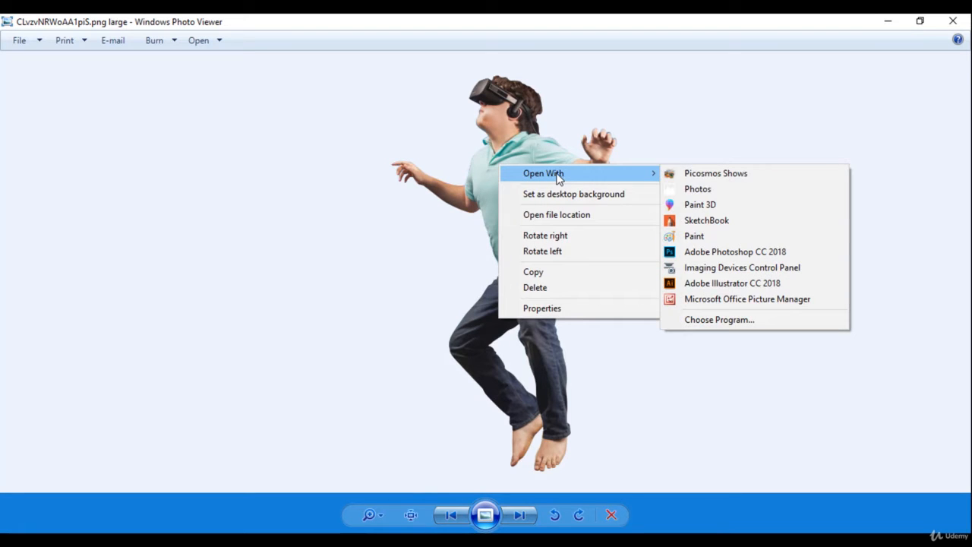
{"action": "left_click", "coordinate": [732, 252]}
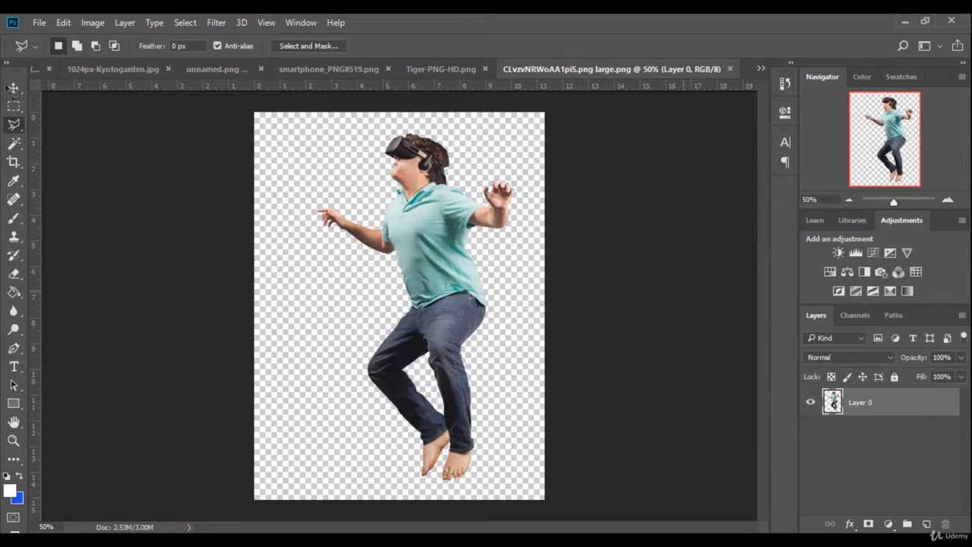
- Move the VR user cutout into 10.png as the top layer and position it facing the leaping tiger
{"action": "left_click", "coordinate": [13, 88]}
{"action": "left_click_drag", "start_coordinate": [349, 169], "coordinate": [653, 317]}
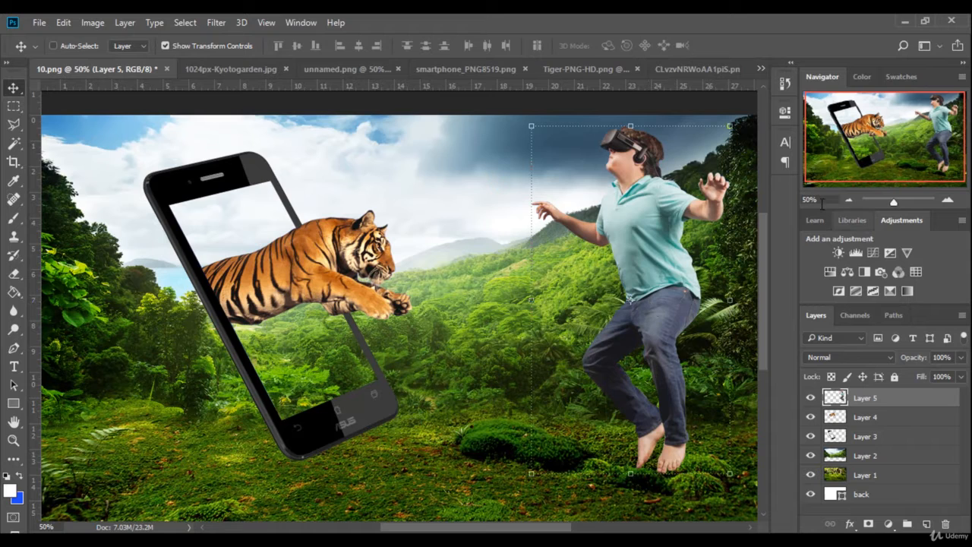
{"action": "left_click_drag", "start_coordinate": [821, 200], "coordinate": [583, 227]}
{"action": "key", "text": "Return"}
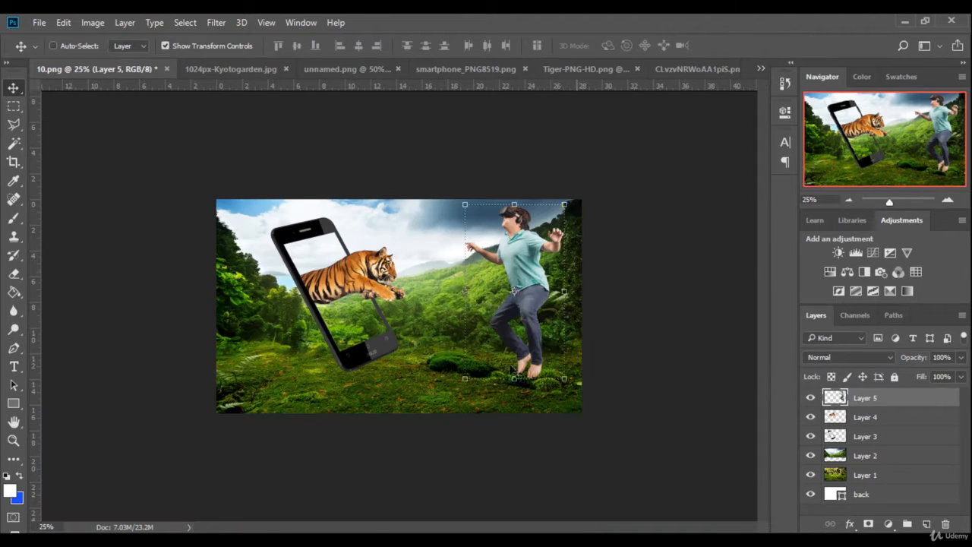
{"action": "left_click_drag", "start_coordinate": [530, 275], "coordinate": [480, 291]}
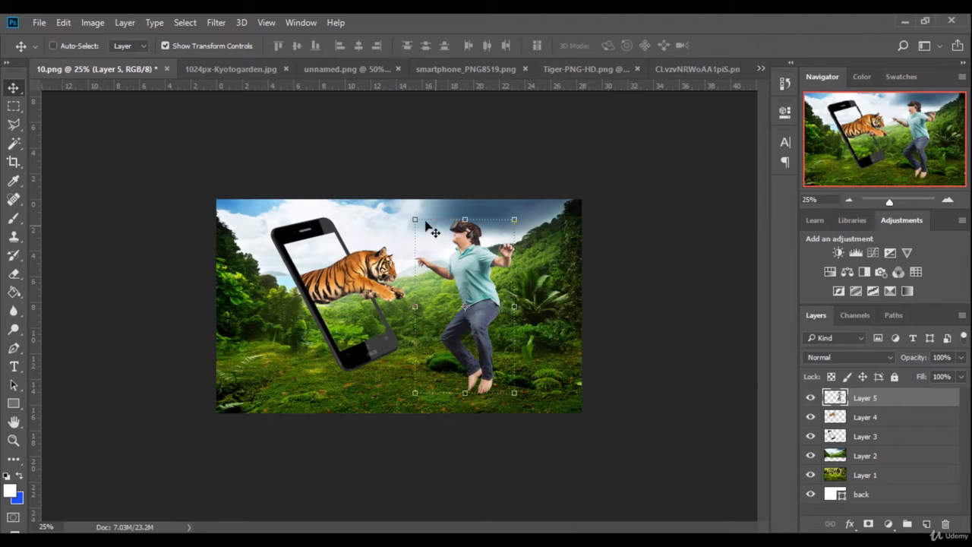
- Scale the VR user down to about 56.94% width and 56.88% height, standing on the grass in front of the tiger
{"action": "left_click_drag", "start_coordinate": [415, 219], "coordinate": [445, 296]}
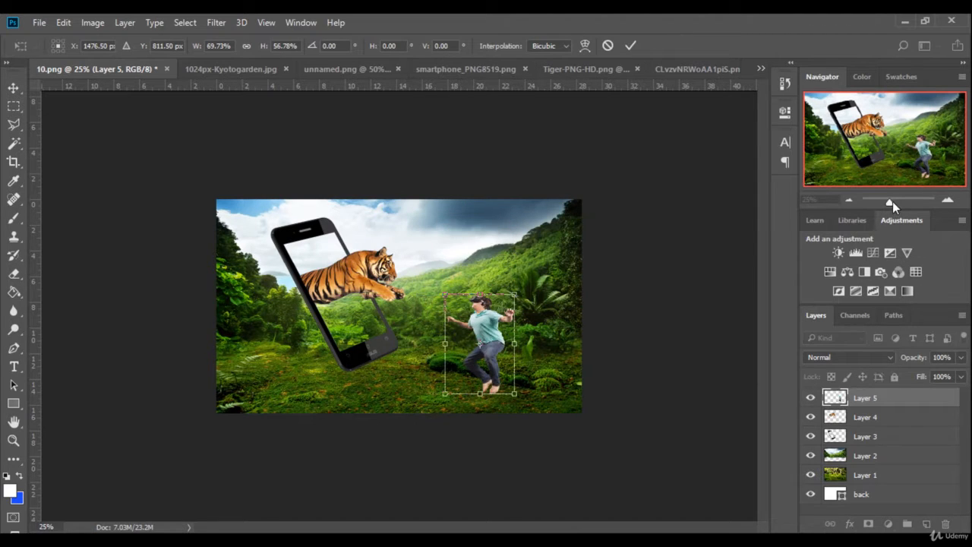
{"action": "left_click_drag", "start_coordinate": [889, 202], "coordinate": [894, 203]}
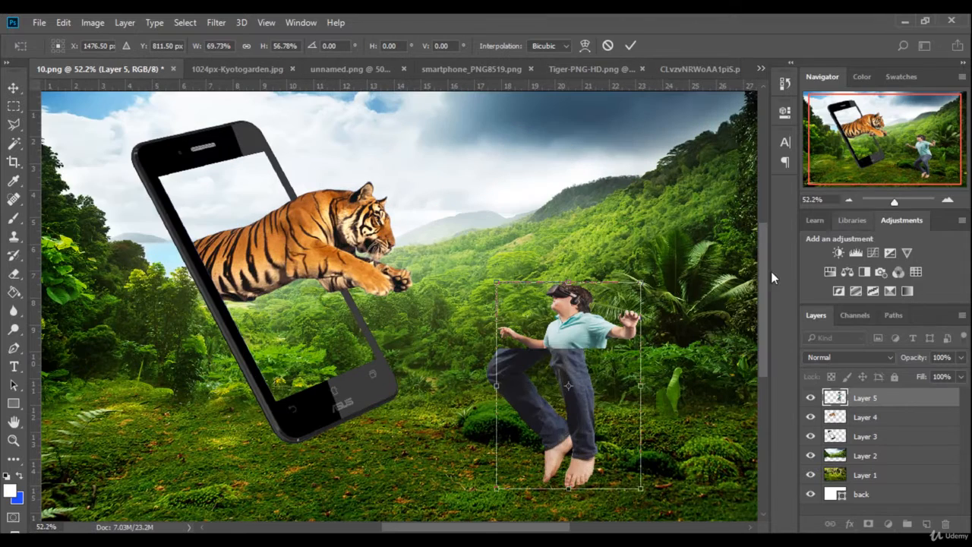
{"action": "left_click_drag", "start_coordinate": [642, 283], "coordinate": [613, 283]}
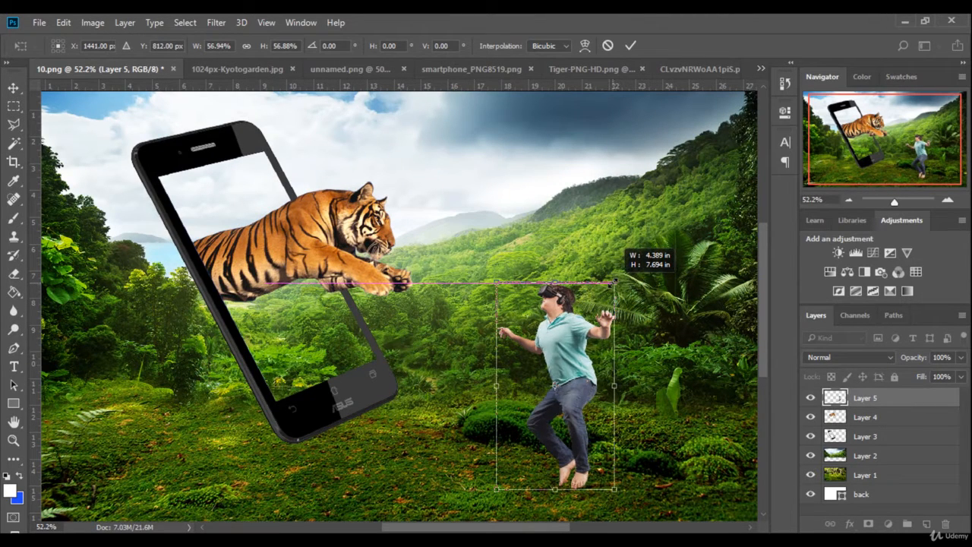
{"action": "left_click", "coordinate": [630, 45]}
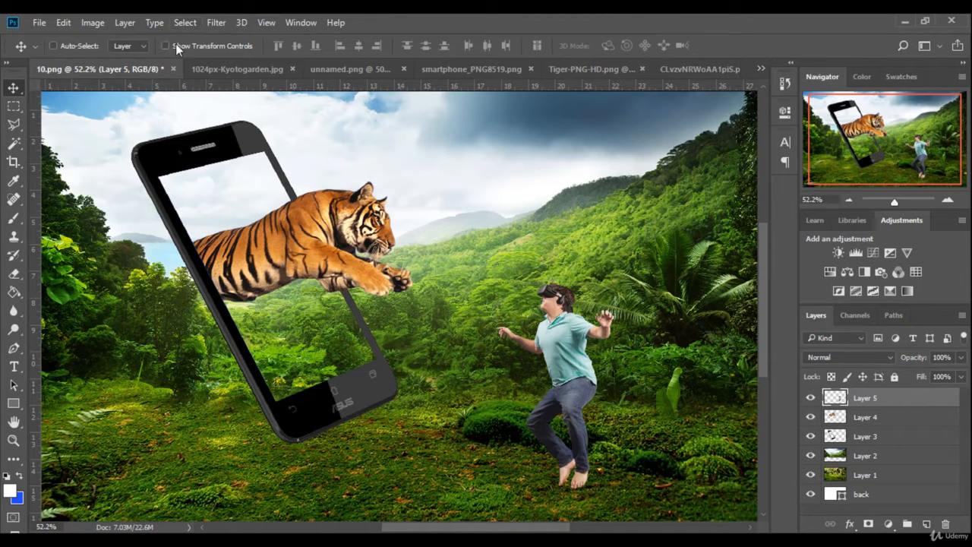
- Apply Levels to the VR user layer with a black input level of 15
{"action": "left_click", "coordinate": [91, 22]}
{"action": "mouse_move", "coordinate": [130, 60]}
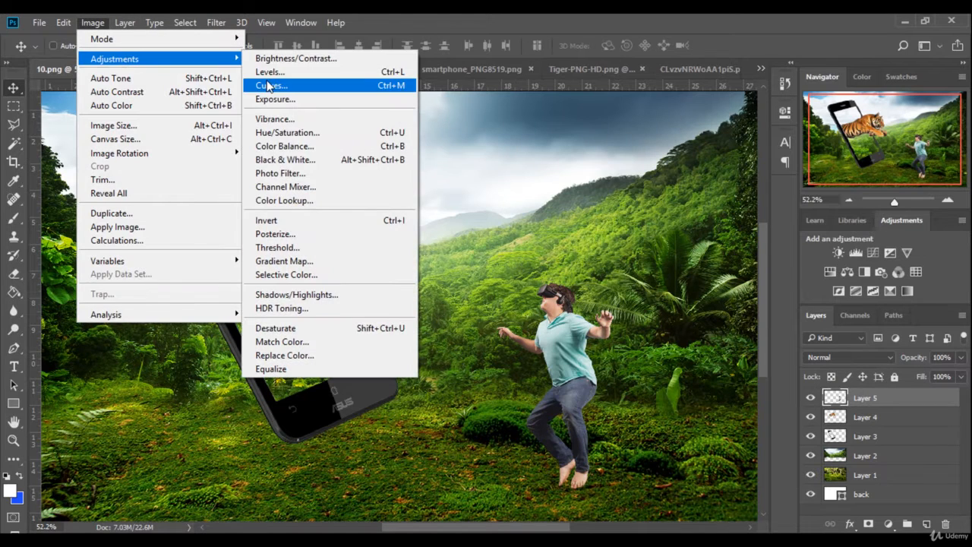
{"action": "left_click", "coordinate": [273, 72]}
{"action": "left_click_drag", "start_coordinate": [643, 247], "coordinate": [653, 246]}
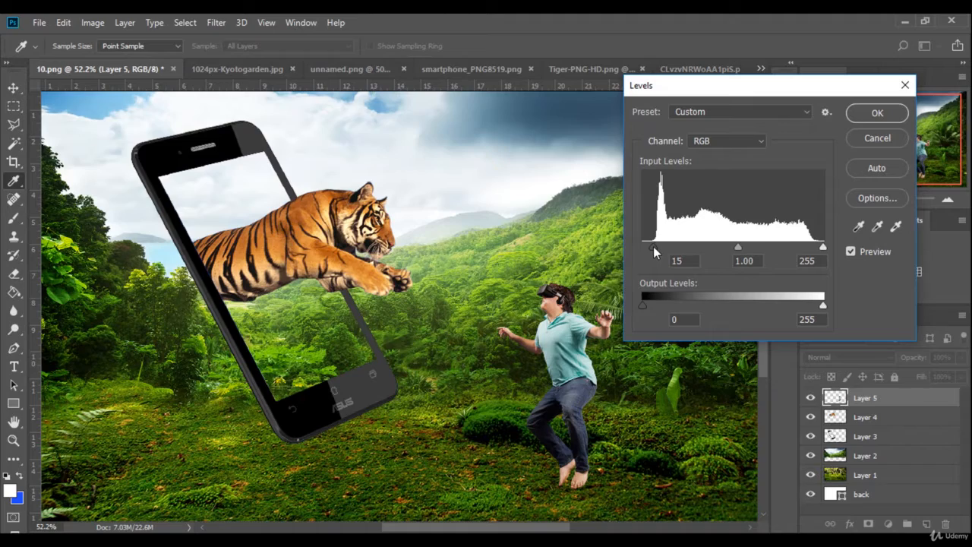
{"action": "left_click", "coordinate": [877, 114]}
{"action": "key", "text": "v"}
{"action": "scroll", "coordinate": [451, 351], "scroll_direction": "down", "scroll_amount": 3}
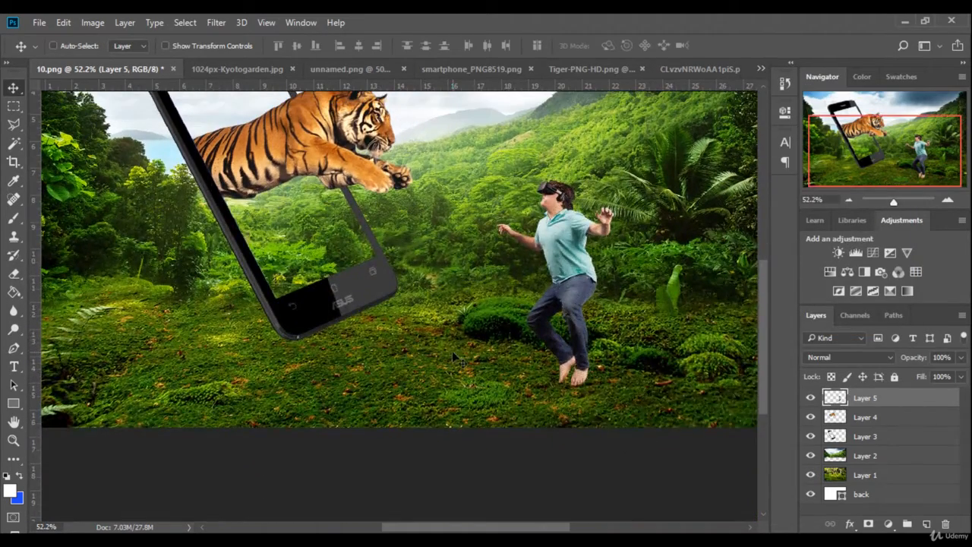
{"action": "scroll", "coordinate": [452, 350], "scroll_direction": "up", "scroll_amount": 1}
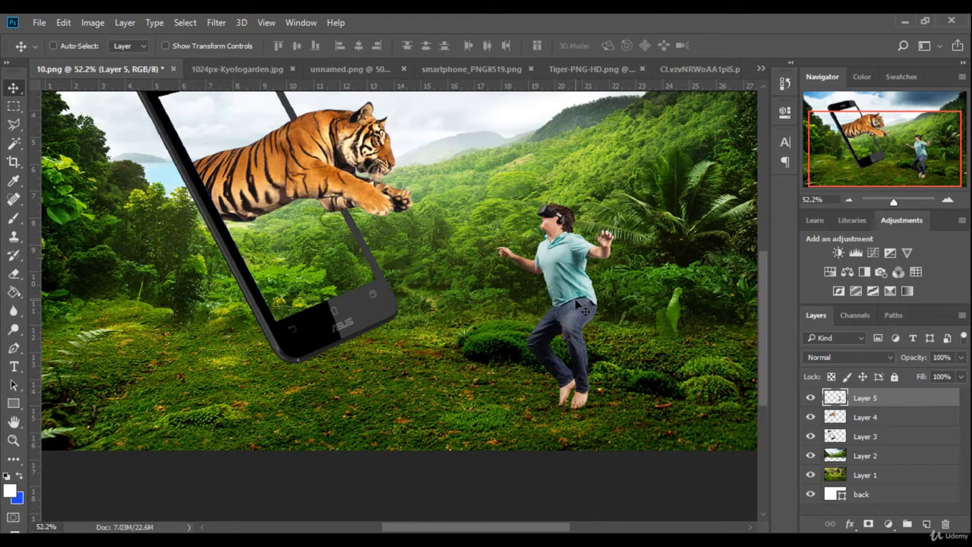
- Duplicate the VR user layer and flip the copy horizontally
{"action": "left_click_drag", "start_coordinate": [919, 400], "coordinate": [926, 524]}
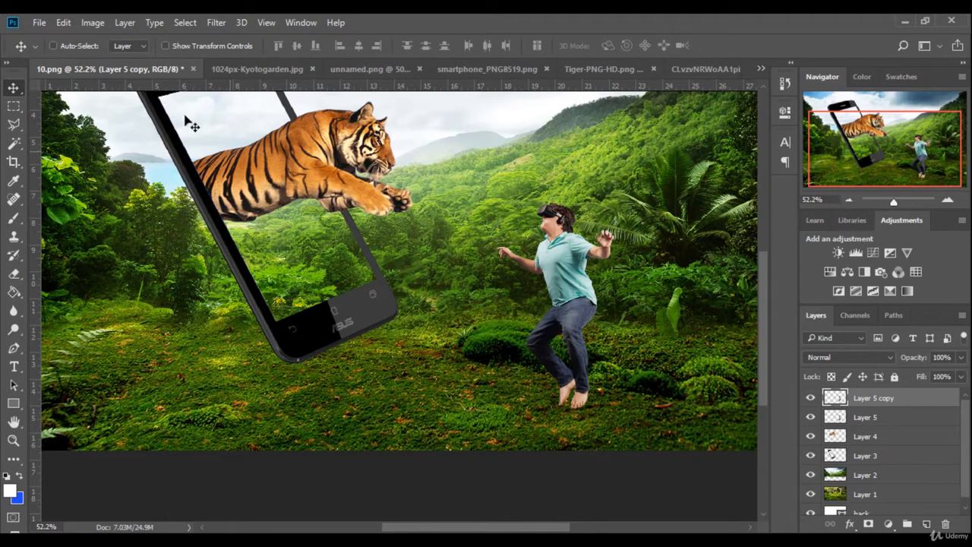
{"action": "left_click", "coordinate": [66, 22]}
{"action": "mouse_move", "coordinate": [162, 326]}
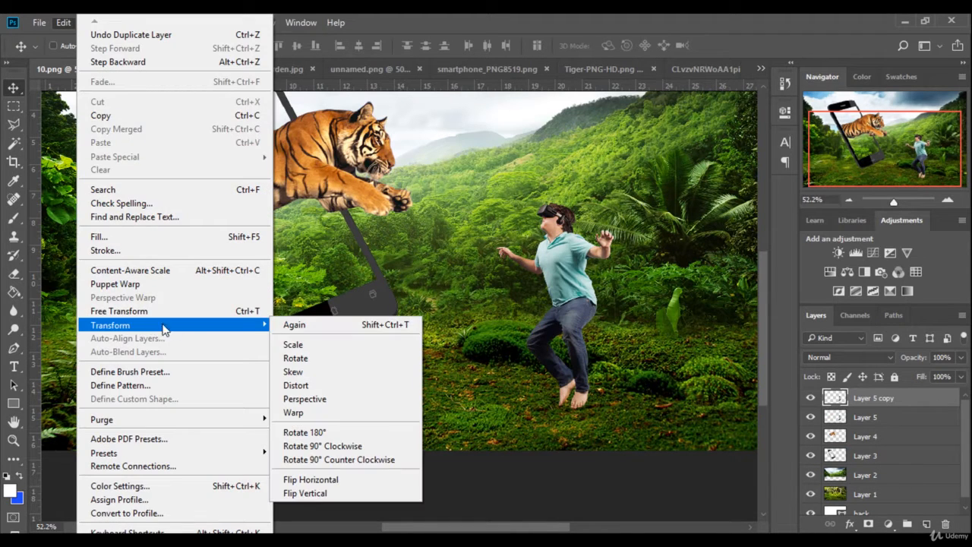
{"action": "left_click", "coordinate": [329, 481]}
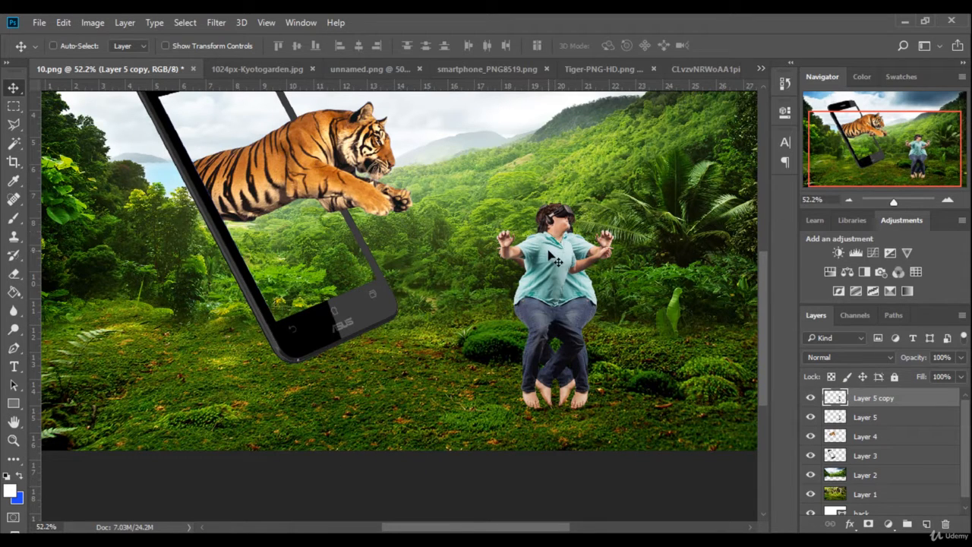
- Turn the duplicate upside down directly beneath the VR user's feet and place its layer below Layer 5
{"action": "left_click", "coordinate": [166, 45]}
{"action": "left_click_drag", "start_coordinate": [551, 199], "coordinate": [549, 391]}
{"action": "left_click_drag", "start_coordinate": [621, 423], "coordinate": [629, 457]}
{"action": "left_click_drag", "start_coordinate": [560, 412], "coordinate": [563, 425]}
{"action": "left_click", "coordinate": [633, 44]}
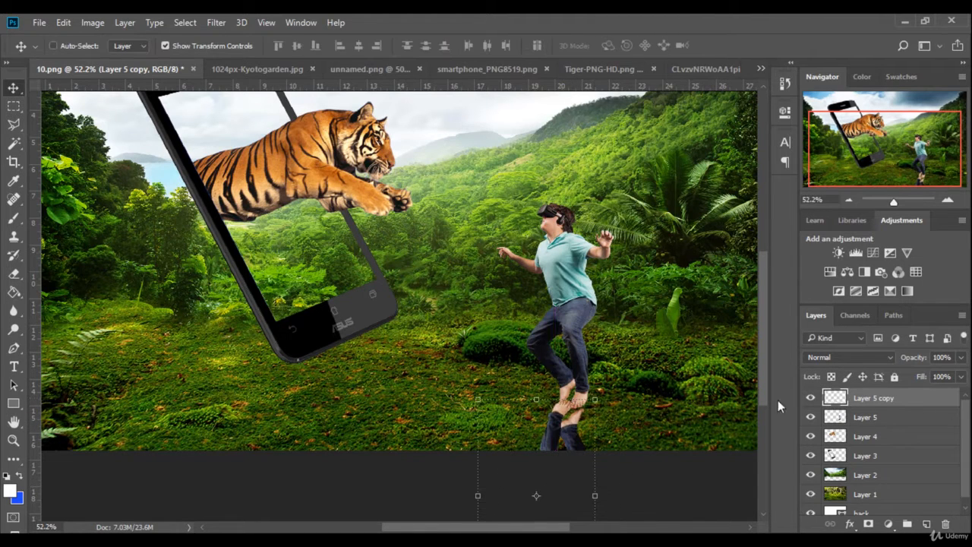
{"action": "left_click_drag", "start_coordinate": [890, 399], "coordinate": [896, 429]}
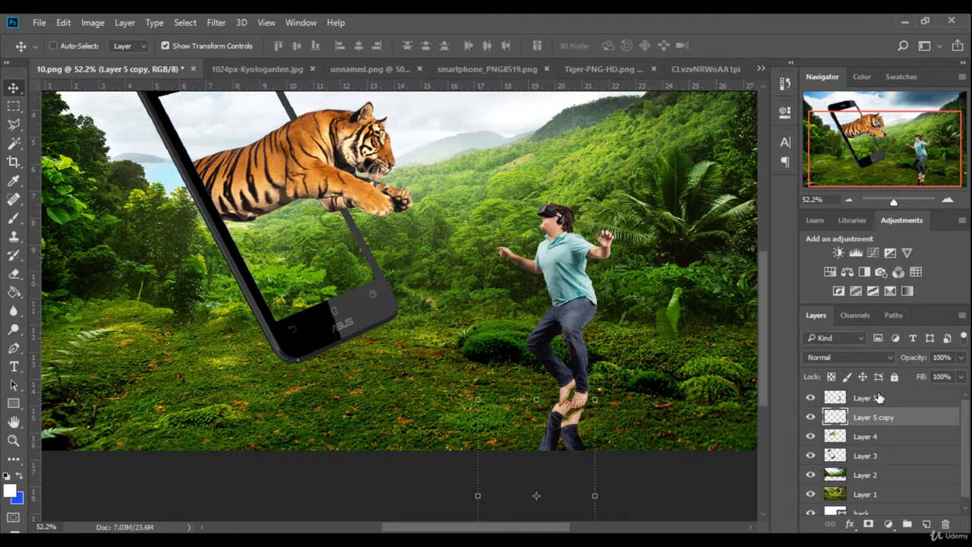
- Give the upside-down copy a Color Overlay layer style in black (000000)
{"action": "right_click", "coordinate": [878, 417]}
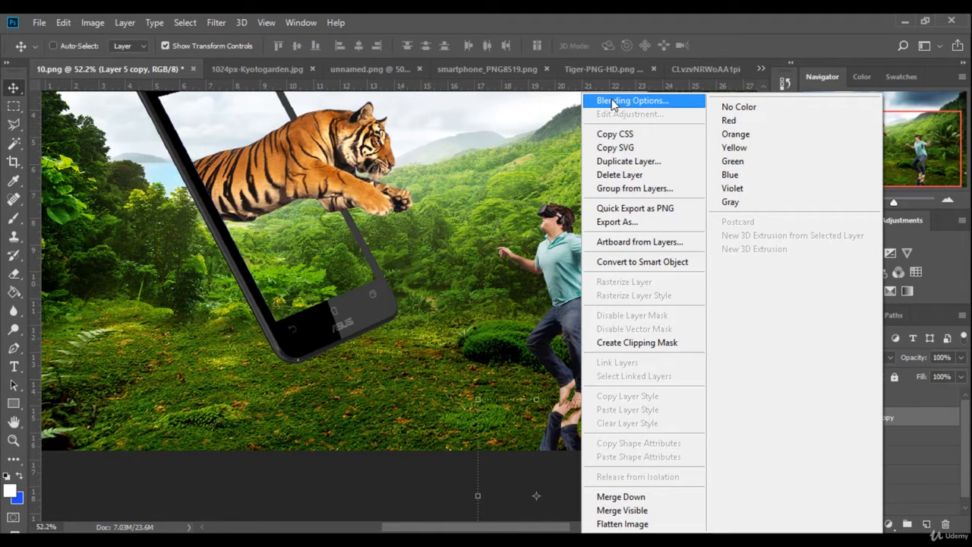
{"action": "left_click", "coordinate": [611, 101]}
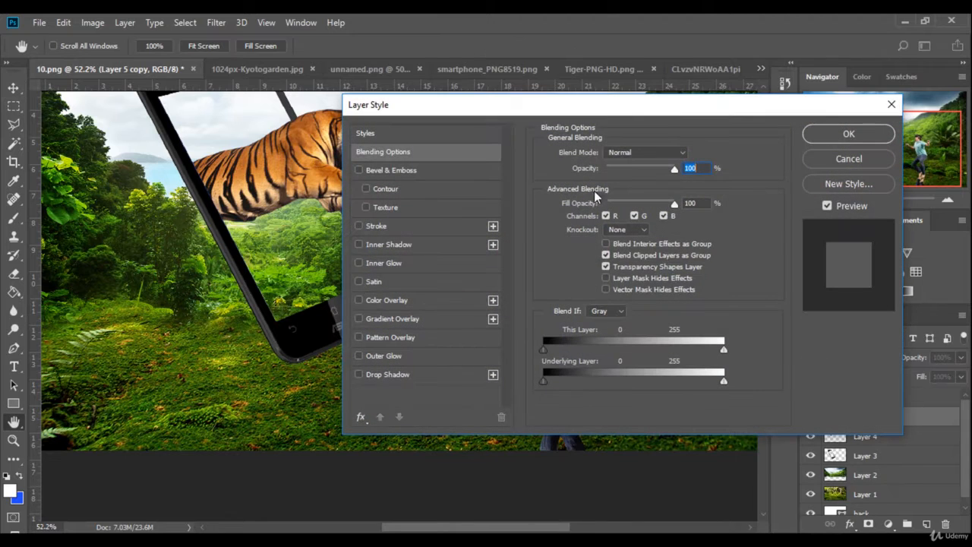
{"action": "left_click", "coordinate": [384, 301]}
{"action": "left_click", "coordinate": [691, 154]}
{"action": "type", "text": "000000"}
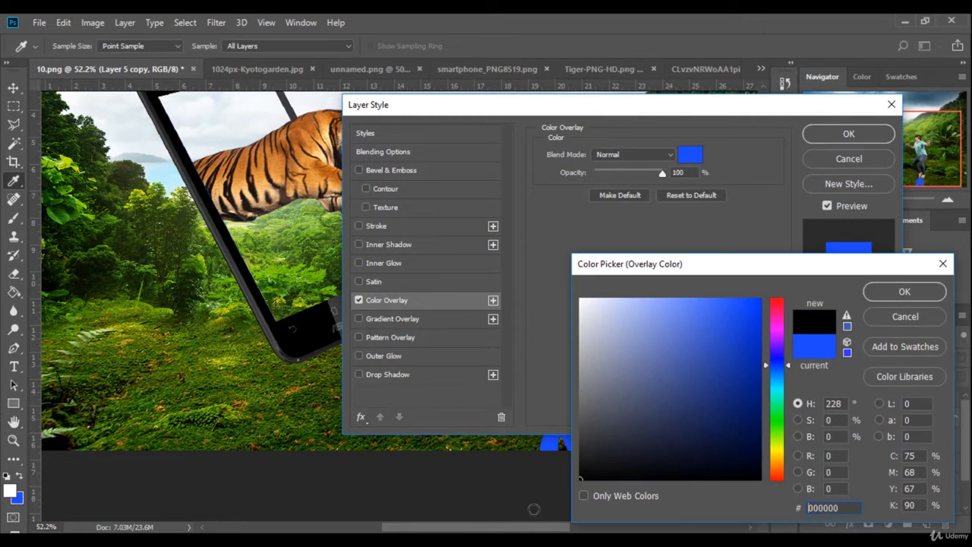
{"action": "left_click", "coordinate": [927, 291]}
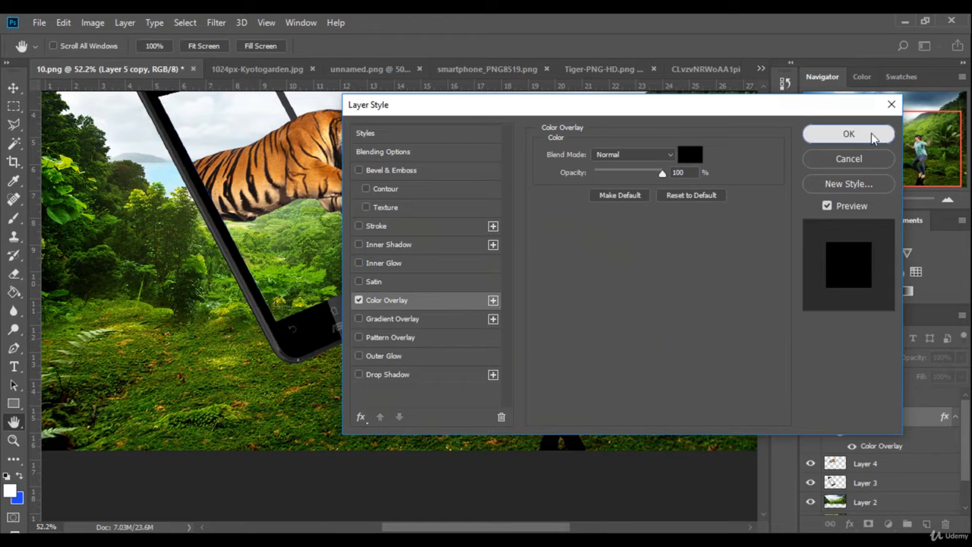
{"action": "left_click", "coordinate": [874, 137]}
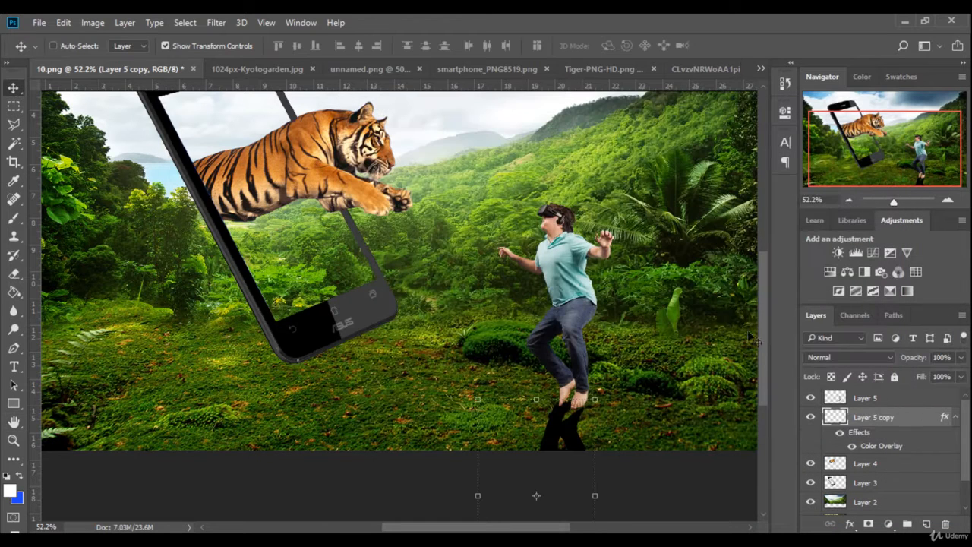
- Reduce the black shadow layer's opacity to 39% and soften it with a Gaussian Blur of 19.4 pixels
{"action": "left_click", "coordinate": [960, 357]}
{"action": "left_click_drag", "start_coordinate": [962, 375], "coordinate": [917, 377]}
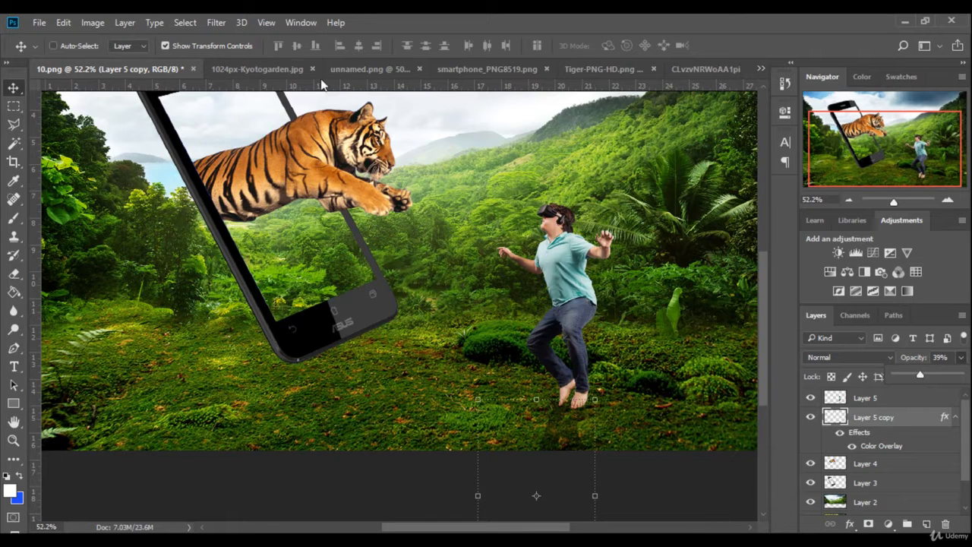
{"action": "left_click", "coordinate": [218, 23]}
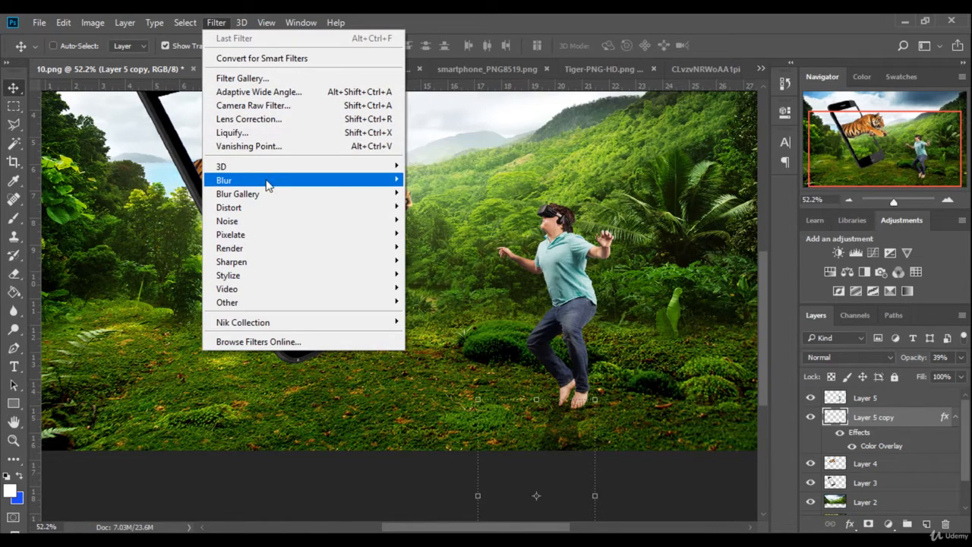
{"action": "mouse_move", "coordinate": [267, 182]}
{"action": "left_click", "coordinate": [441, 234]}
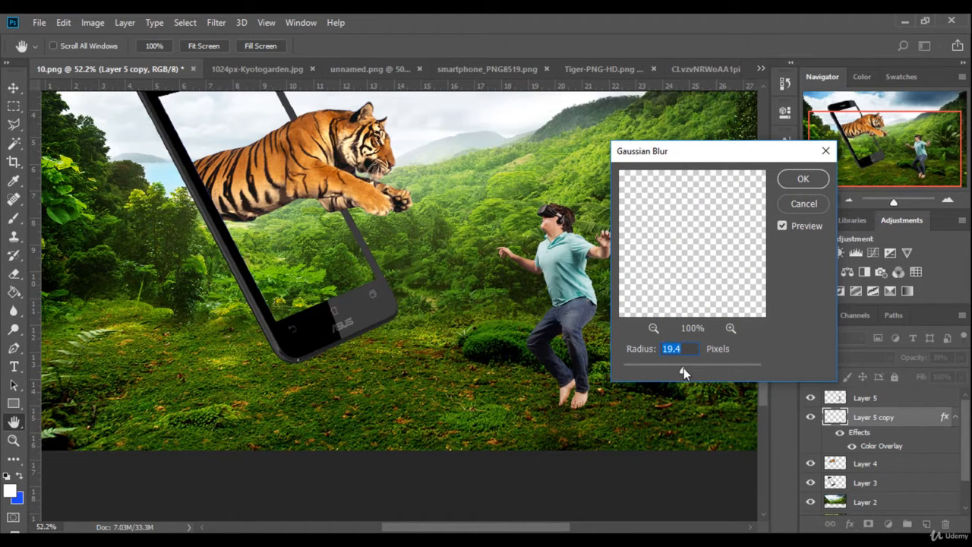
{"action": "left_click", "coordinate": [808, 183]}
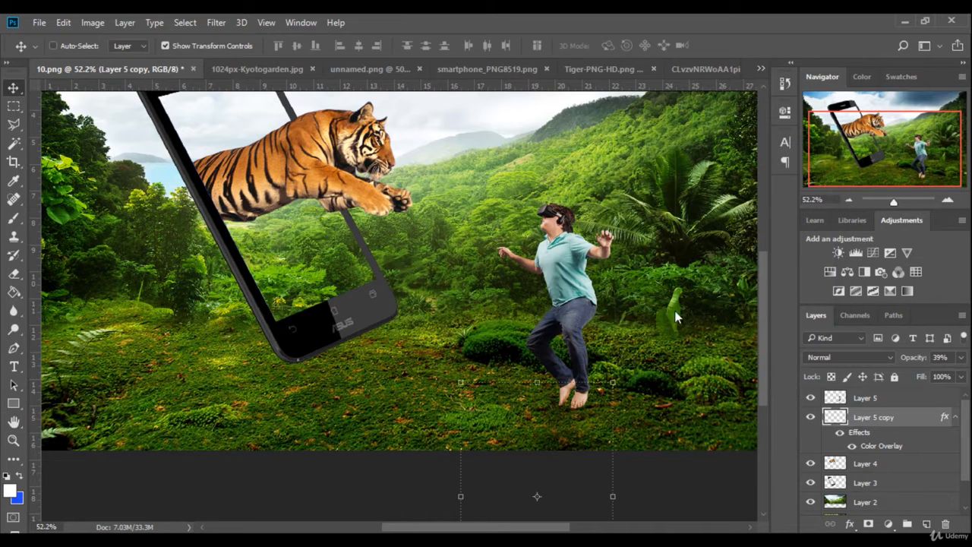
- Turn off the transform controls to check the whole composition without the bounding box
{"action": "scroll", "coordinate": [486, 371], "scroll_direction": "up", "scroll_amount": 2}
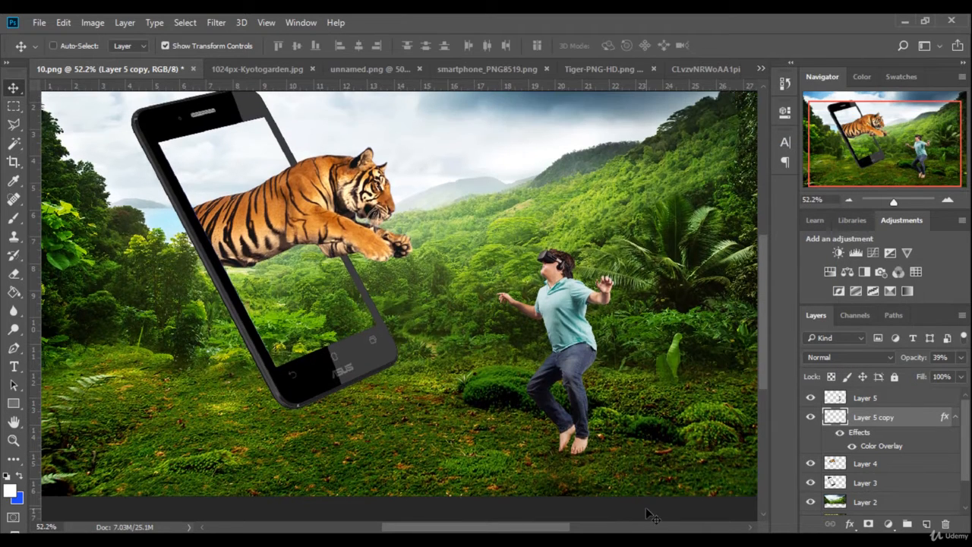
{"action": "left_click", "coordinate": [197, 44]}
{"action": "scroll", "coordinate": [686, 200], "scroll_direction": "down", "scroll_amount": 1}
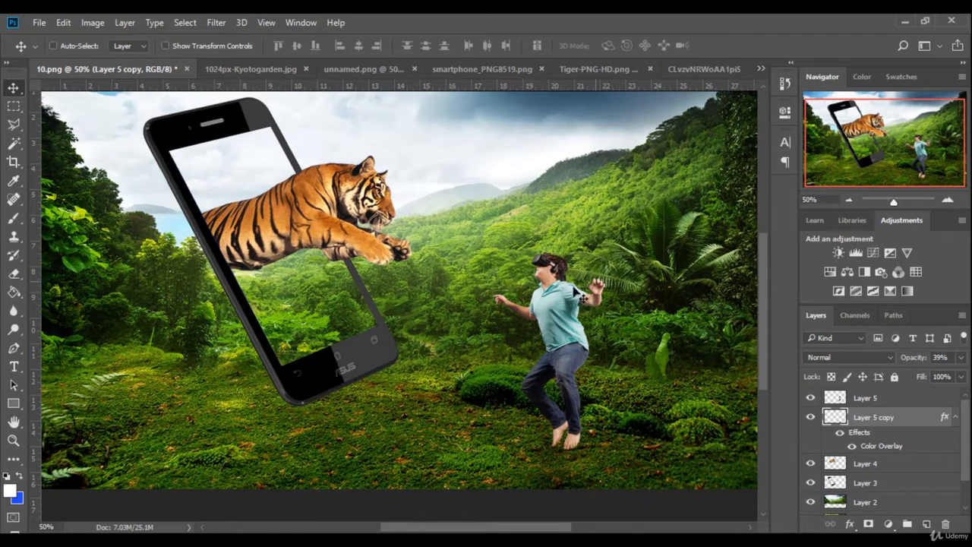
{"action": "scroll", "coordinate": [624, 189], "scroll_direction": "up", "scroll_amount": 2}
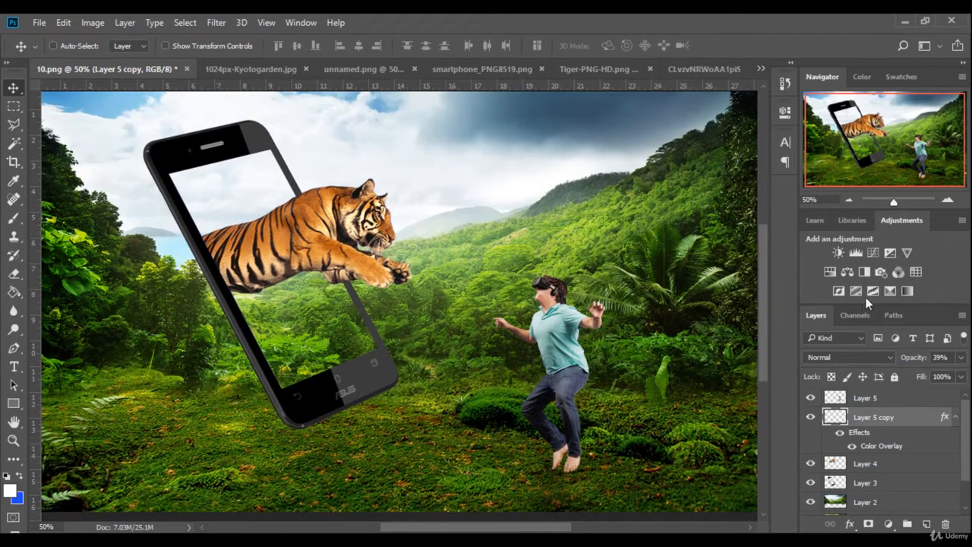